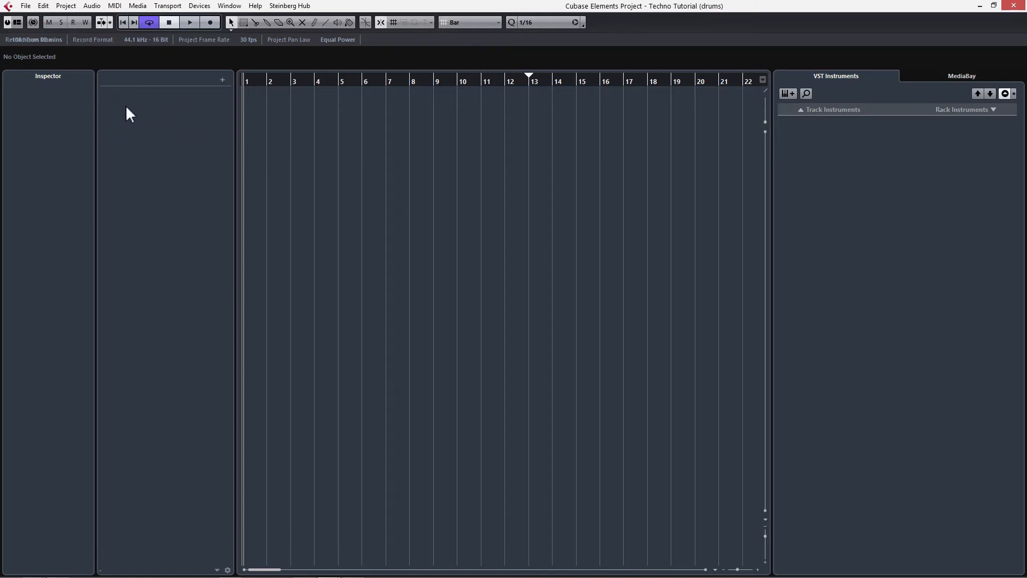
Add one instrument track that uses the Groove Agent SE drum instrument
{"action": "right_click", "coordinate": [143, 101]}
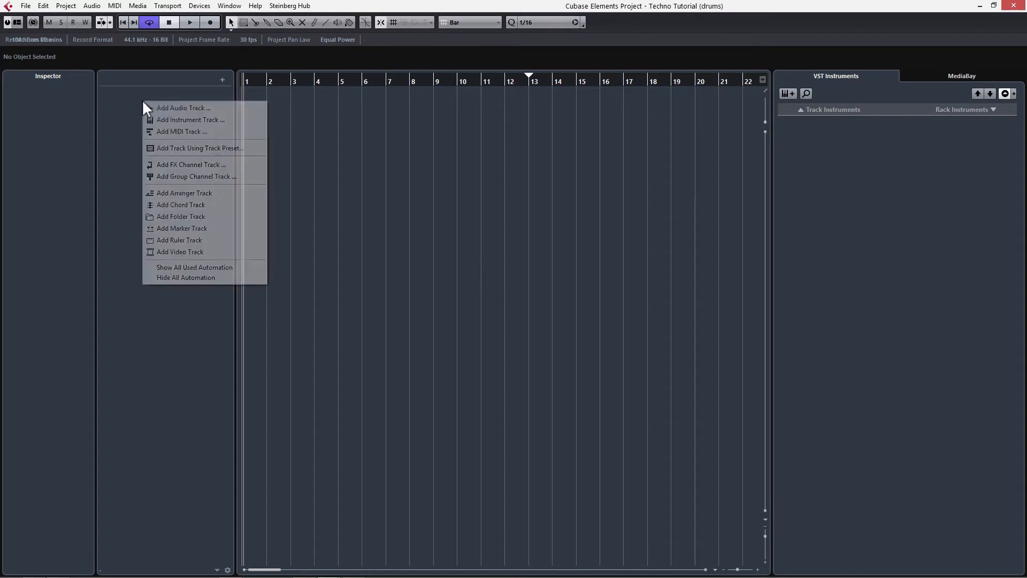
{"action": "left_click", "coordinate": [184, 121]}
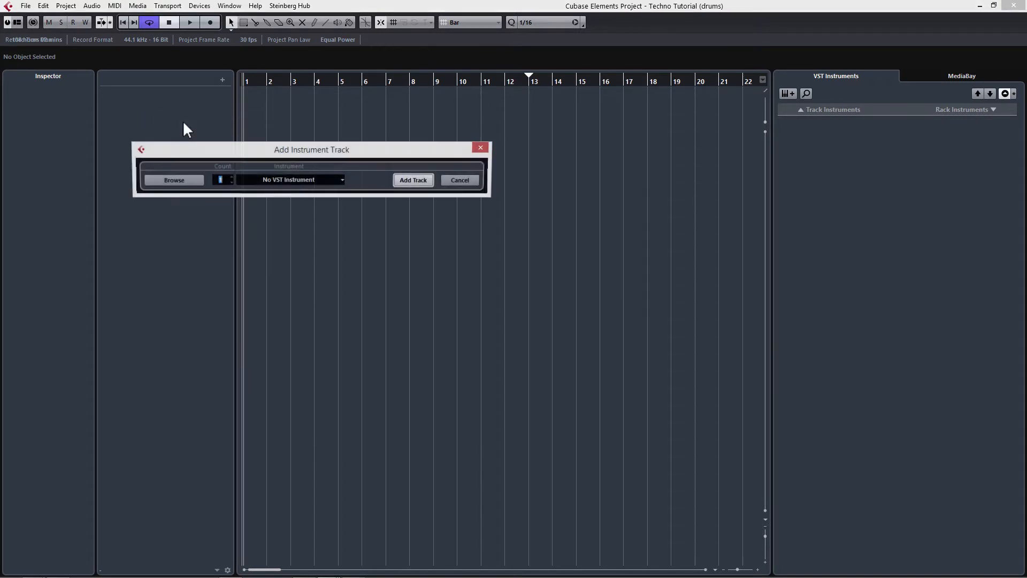
{"action": "left_click", "coordinate": [303, 182]}
{"action": "left_click", "coordinate": [251, 221]}
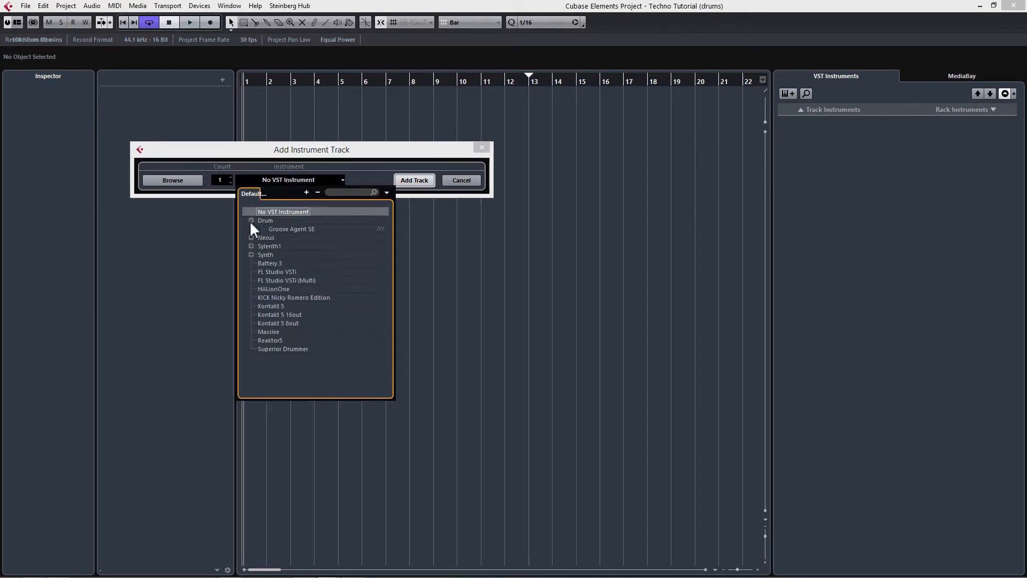
{"action": "left_click", "coordinate": [288, 230]}
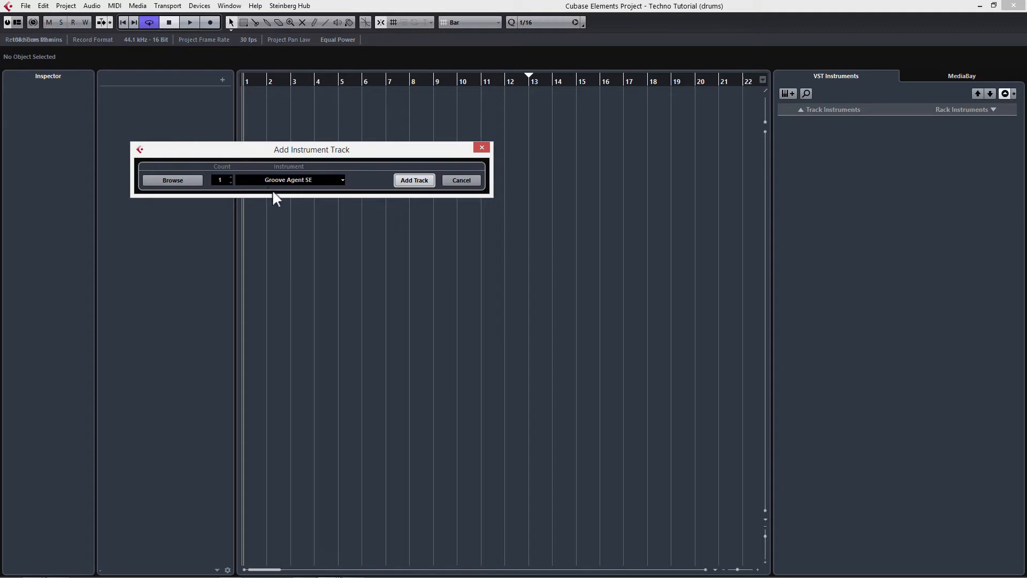
{"action": "left_click", "coordinate": [409, 182]}
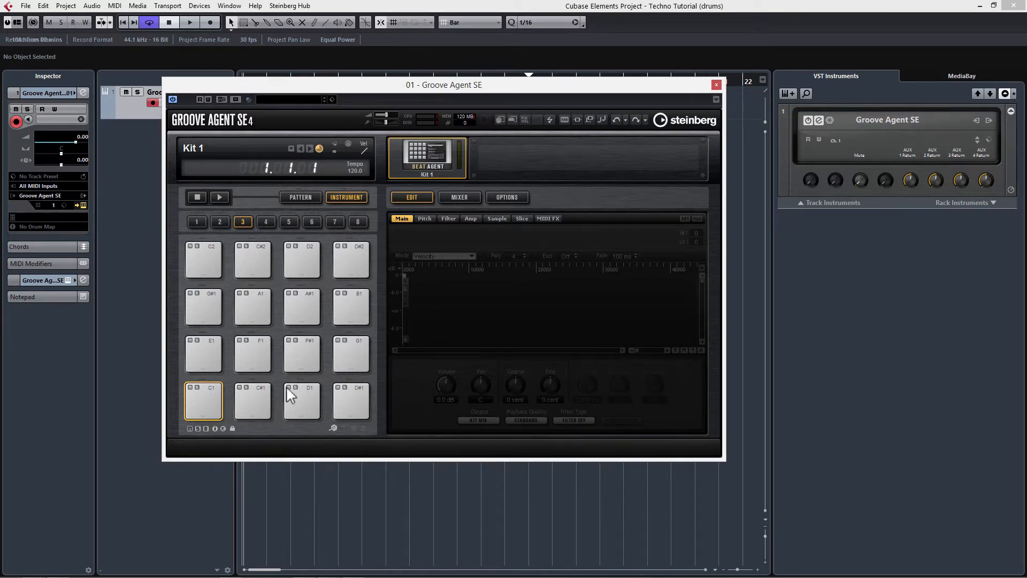
Open the project's Pool and arrange its window beside the Groove Agent SE window so both are accessible
{"action": "left_click_drag", "start_coordinate": [450, 91], "coordinate": [413, 131]}
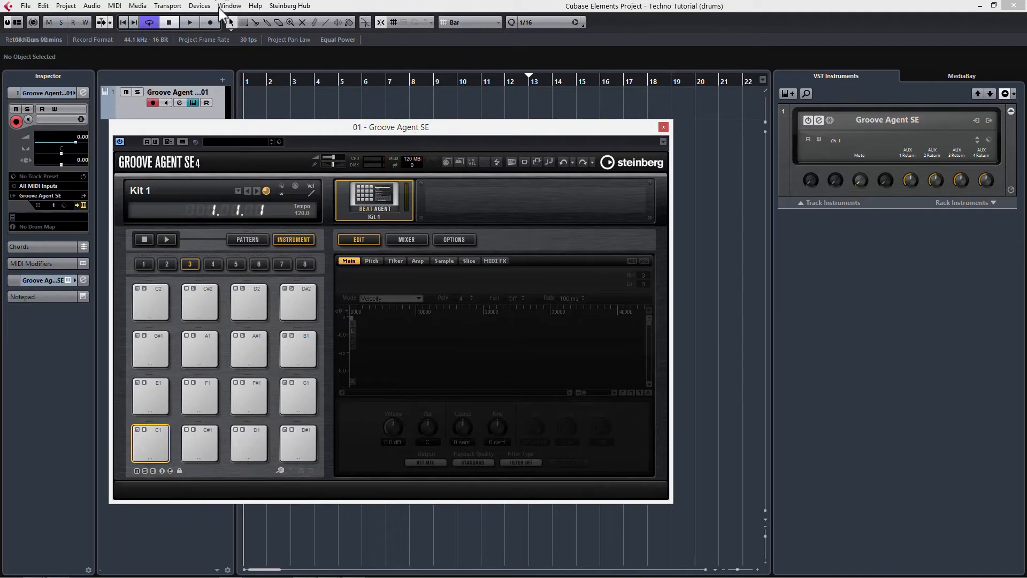
{"action": "left_click", "coordinate": [138, 6]}
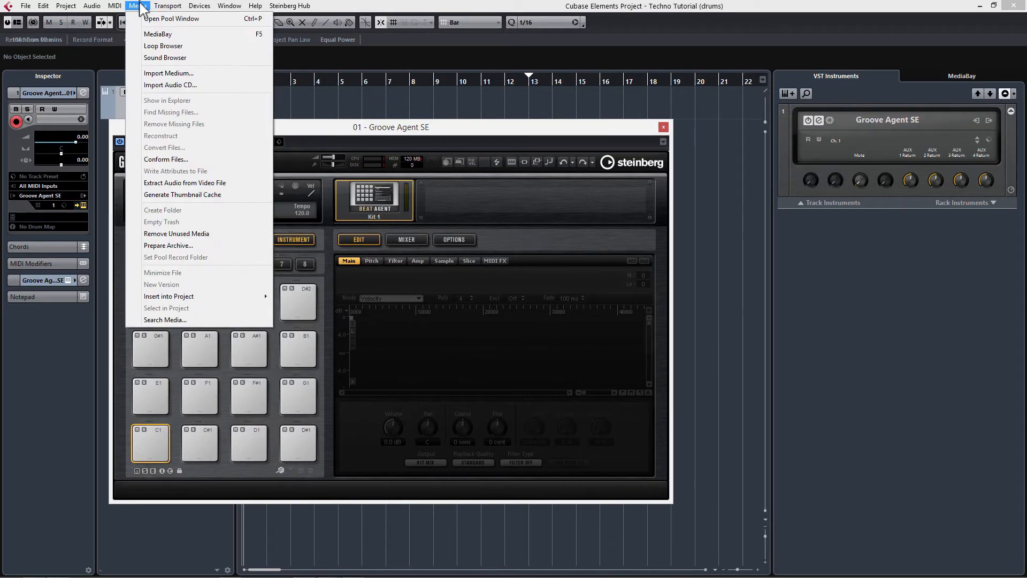
{"action": "left_click", "coordinate": [138, 7]}
{"action": "left_click", "coordinate": [139, 6]}
{"action": "left_click", "coordinate": [145, 20]}
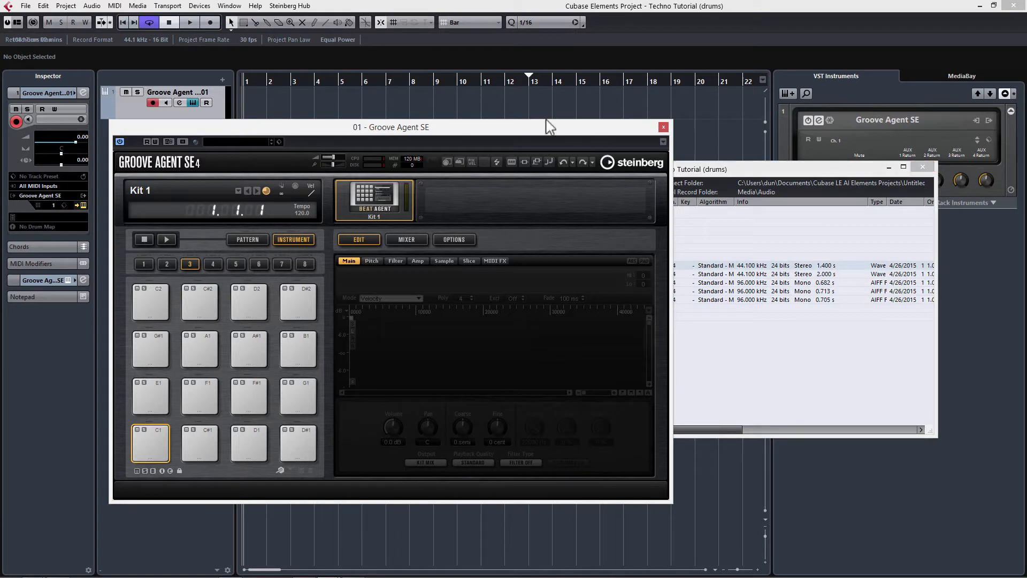
{"action": "left_click_drag", "start_coordinate": [503, 123], "coordinate": [414, 69]}
{"action": "left_click_drag", "start_coordinate": [643, 171], "coordinate": [773, 164]}
{"action": "left_click_drag", "start_coordinate": [454, 76], "coordinate": [440, 73]}
{"action": "left_click_drag", "start_coordinate": [665, 158], "coordinate": [646, 155]}
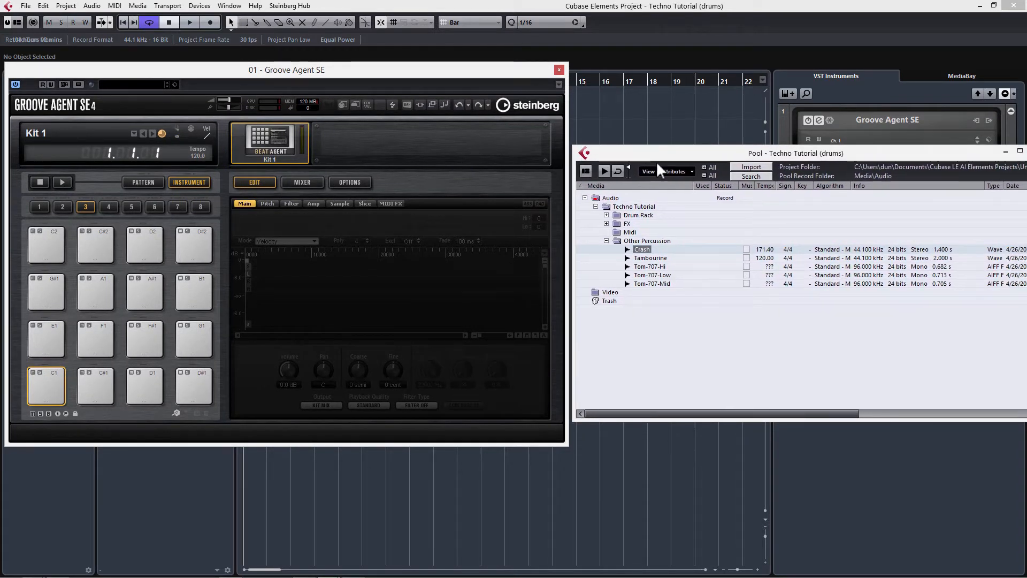
Collapse the Other Percussion folder in the Pool and expand the Drum Rack folder
{"action": "left_click", "coordinate": [606, 241]}
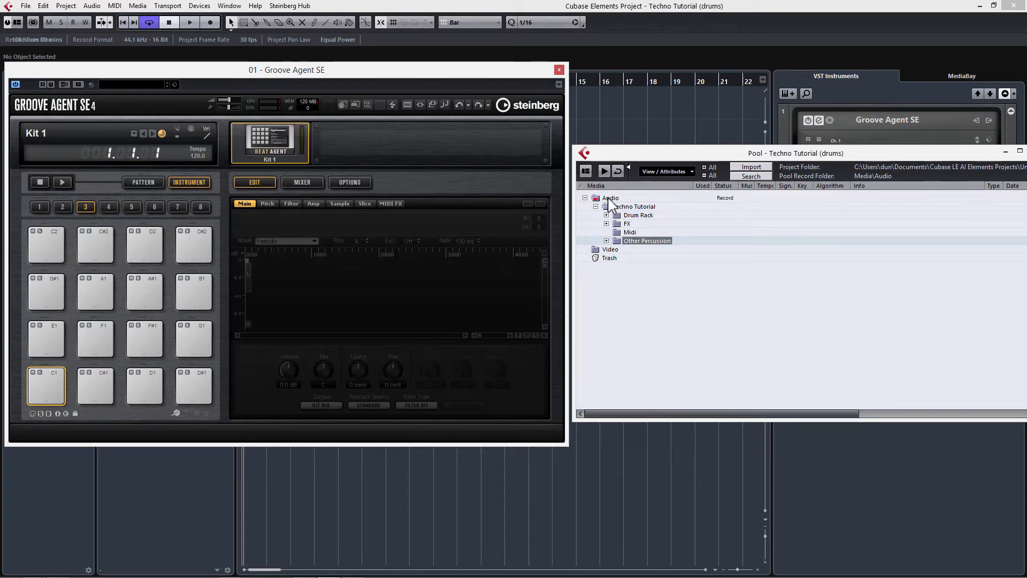
{"action": "right_click", "coordinate": [609, 199]}
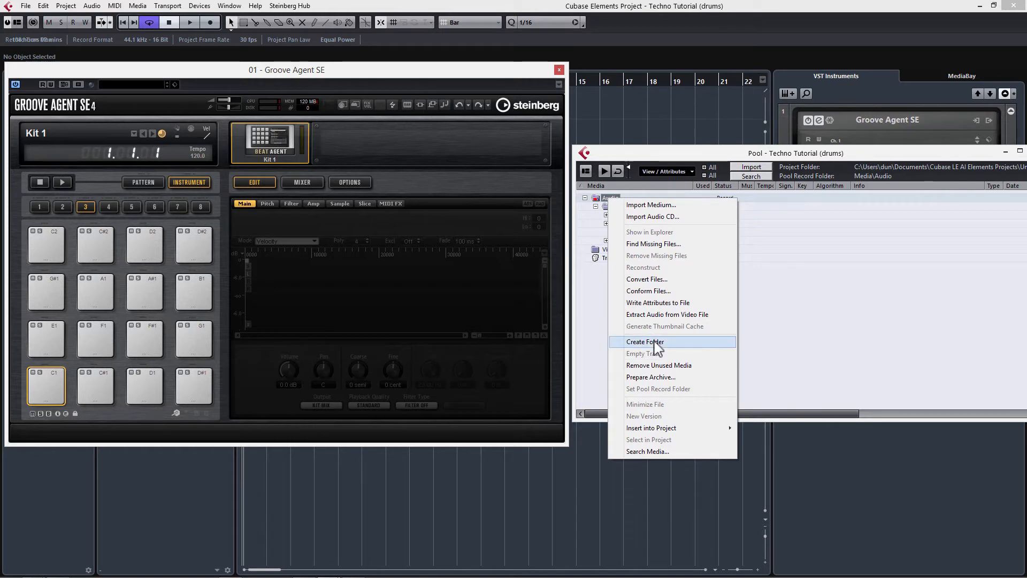
{"action": "left_click", "coordinate": [829, 323]}
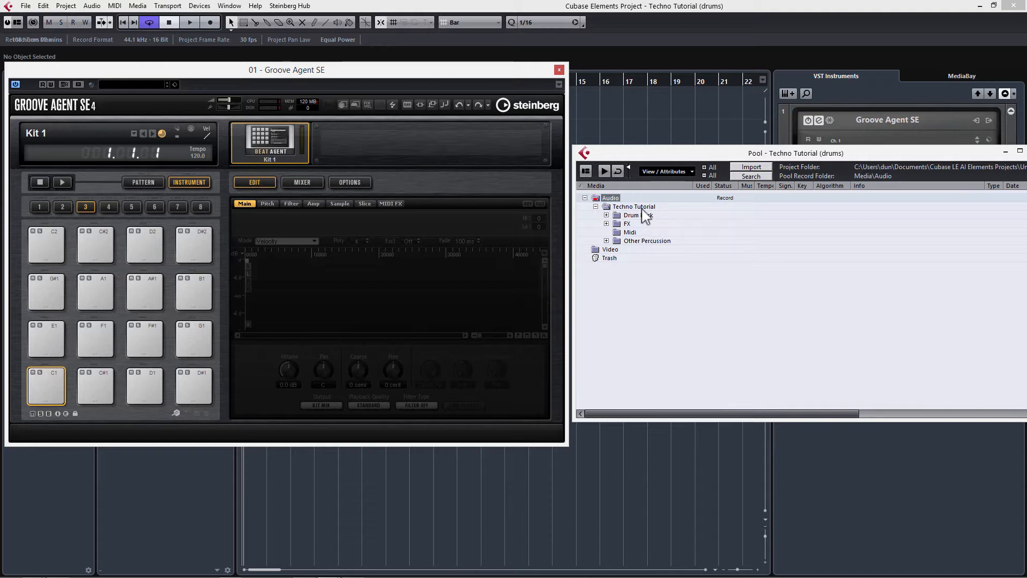
{"action": "left_click", "coordinate": [607, 215]}
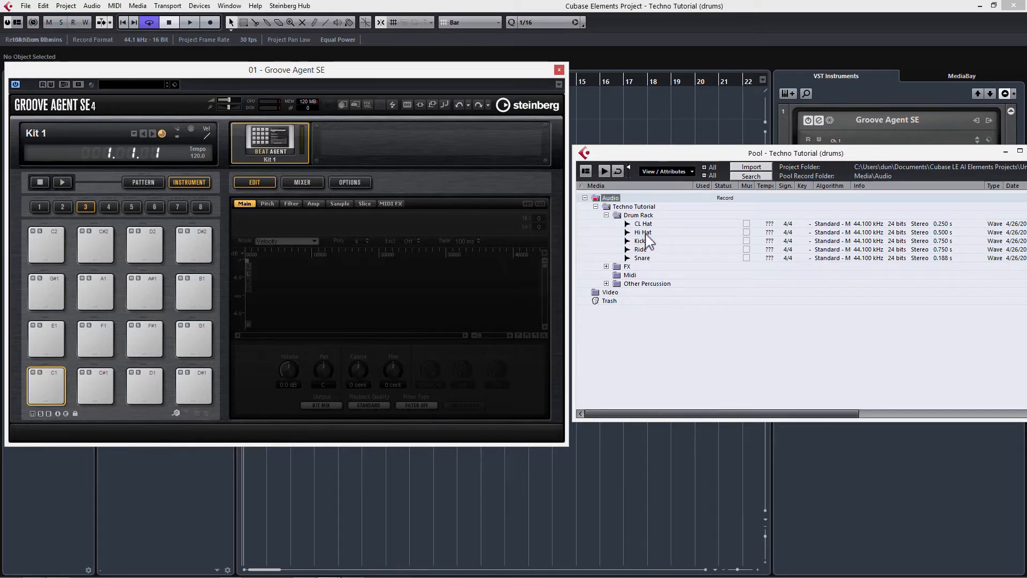
Load the Drum Rack samples onto the pads: Kick on C1, Snare on D1, Hi Hat on D#1, Ride on E1, CL Hat on F1
{"action": "left_click_drag", "start_coordinate": [642, 247], "coordinate": [50, 394]}
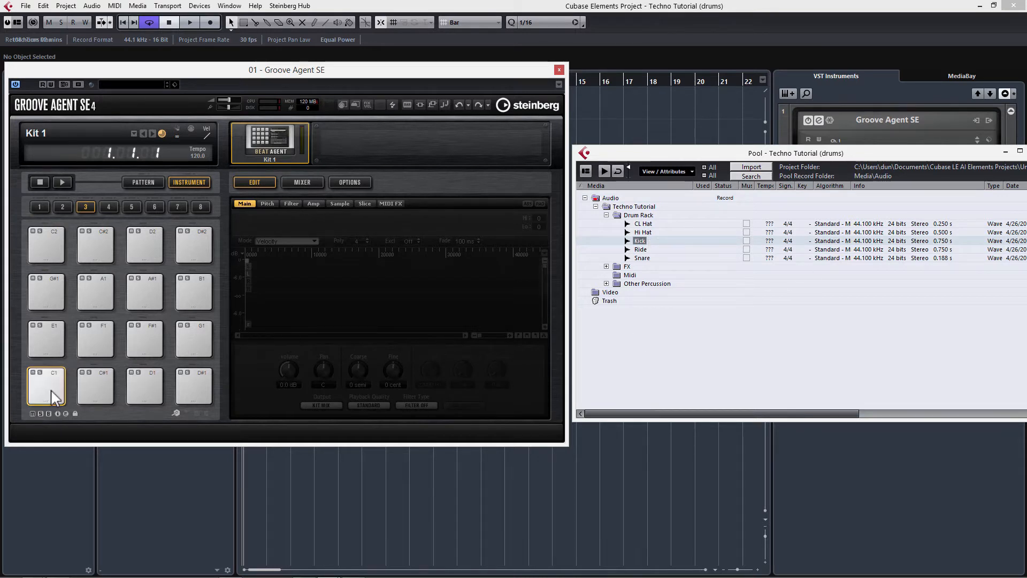
{"action": "left_click_drag", "start_coordinate": [642, 257], "coordinate": [144, 391]}
{"action": "left_click_drag", "start_coordinate": [642, 232], "coordinate": [196, 386]}
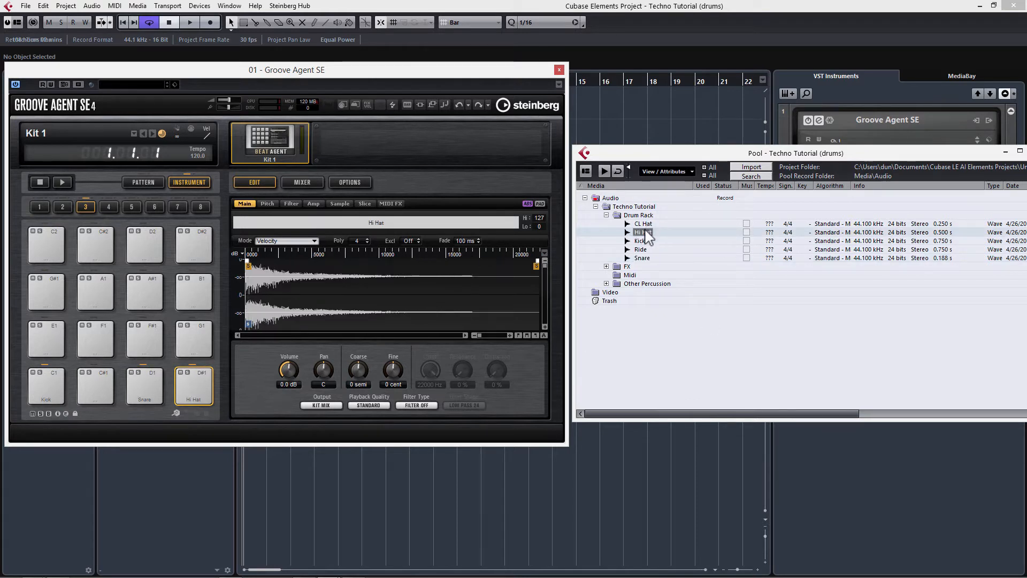
{"action": "left_click_drag", "start_coordinate": [641, 250], "coordinate": [56, 342]}
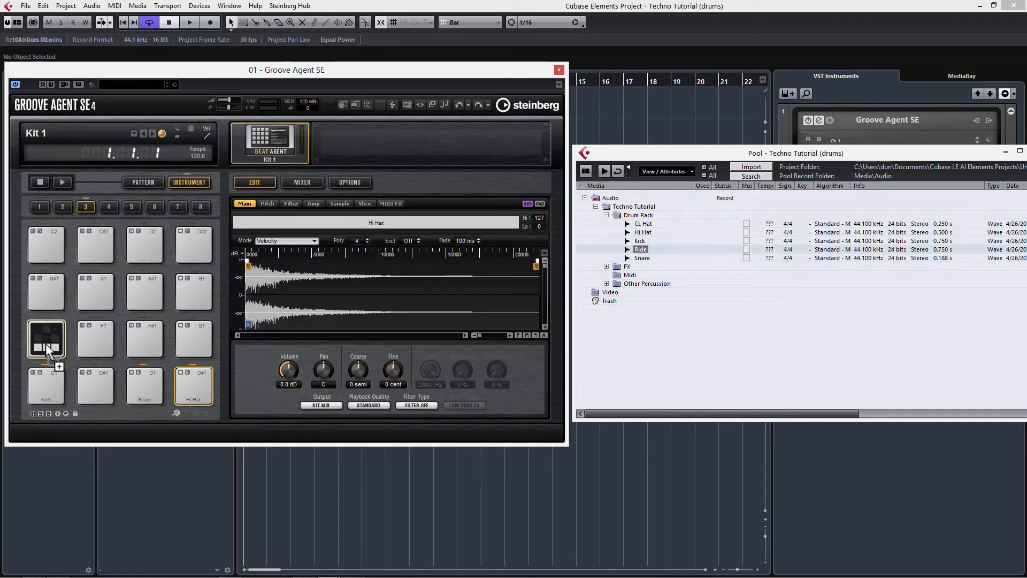
{"action": "left_click", "coordinate": [643, 223]}
{"action": "left_click_drag", "start_coordinate": [728, 230], "coordinate": [103, 345]}
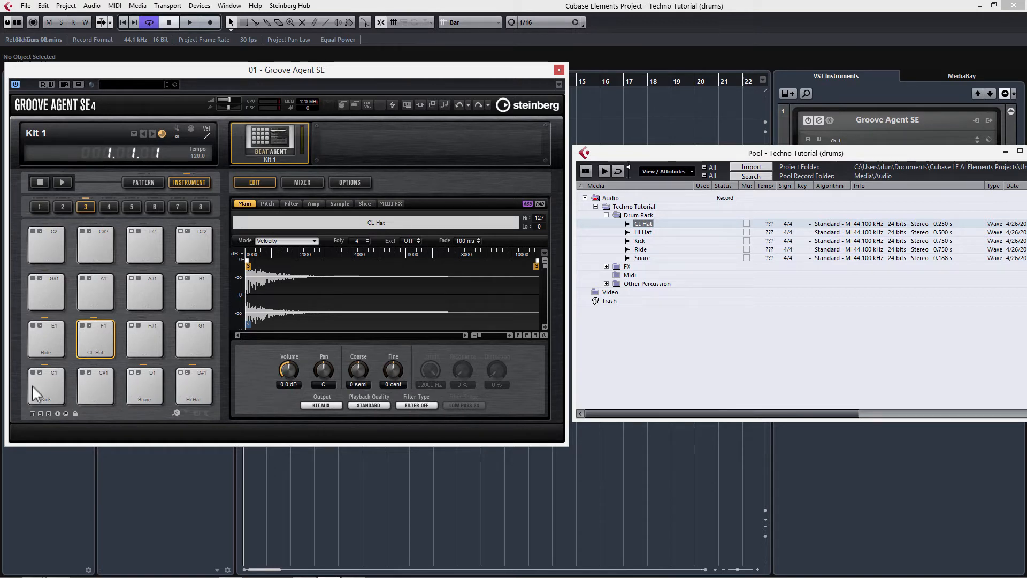
Audition the Kick and Snare pads, and close the Groove Agent SE and Pool windows
{"action": "left_click", "coordinate": [49, 393]}
{"action": "left_click", "coordinate": [143, 390]}
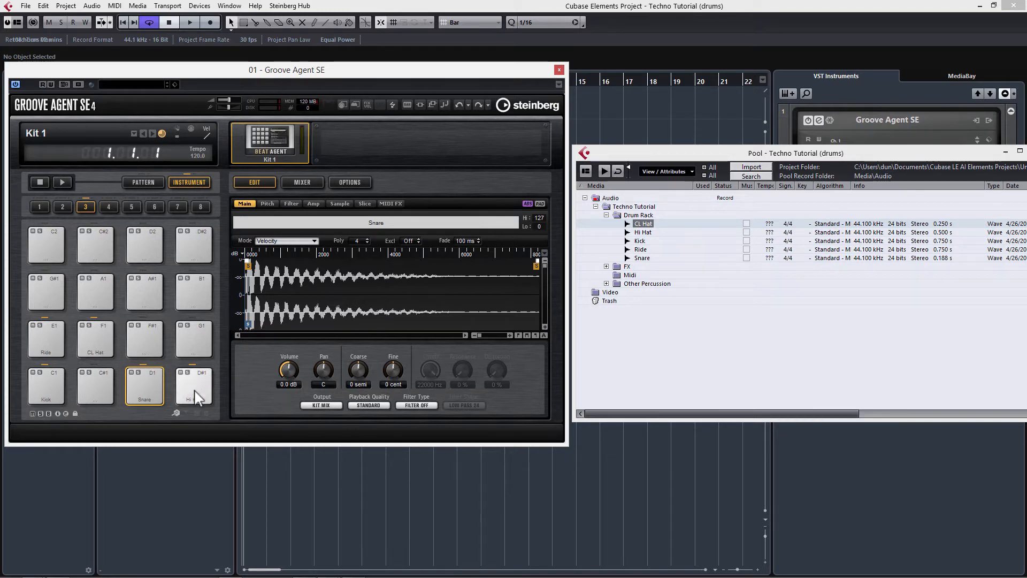
{"action": "left_click", "coordinate": [560, 70]}
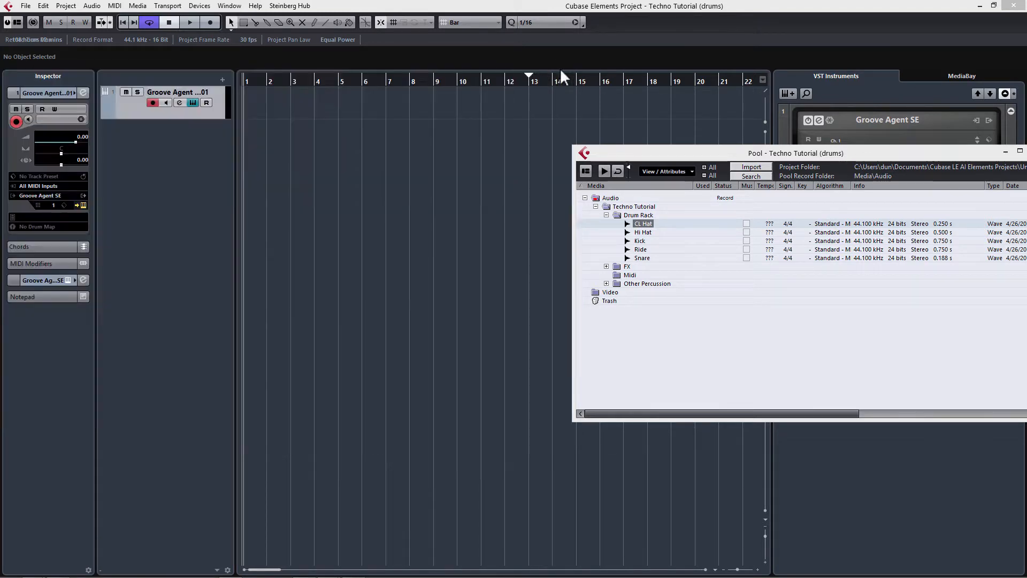
{"action": "left_click_drag", "start_coordinate": [688, 155], "coordinate": [654, 155]}
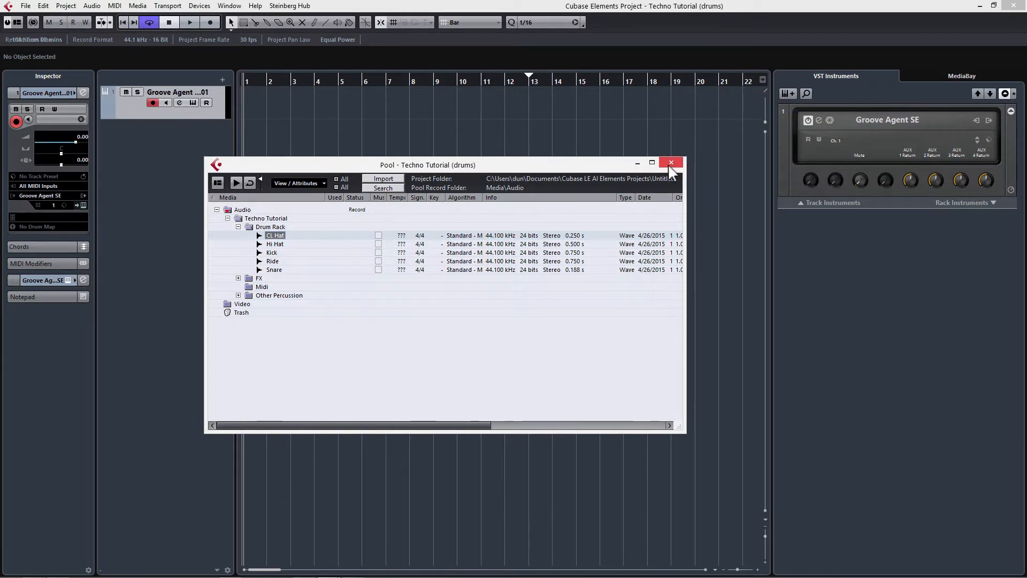
{"action": "left_click", "coordinate": [667, 164]}
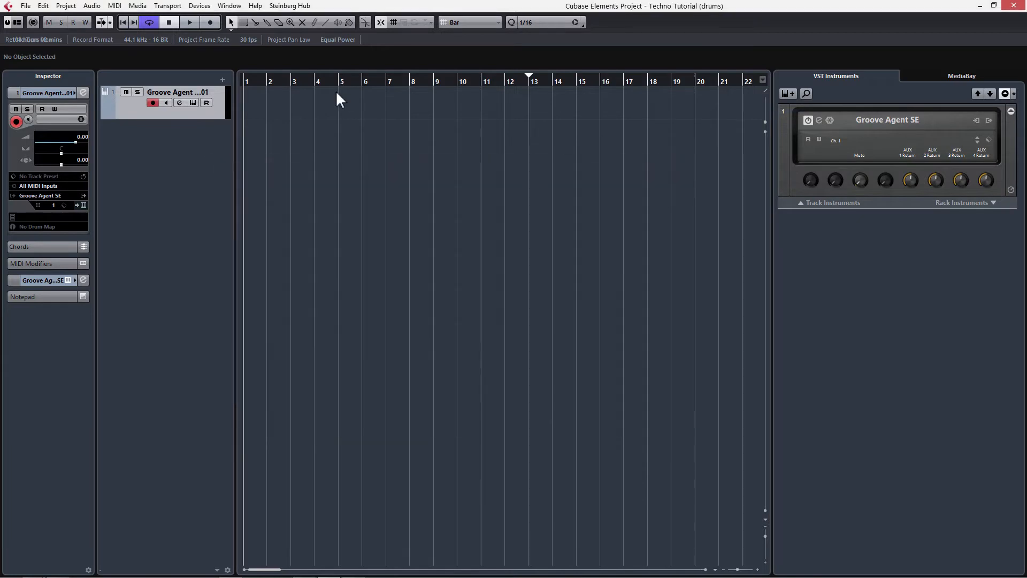
Draw a one-bar MIDI part at bar 1 on the Groove Agent track and open it in the Key Editor
{"action": "right_click", "coordinate": [262, 108]}
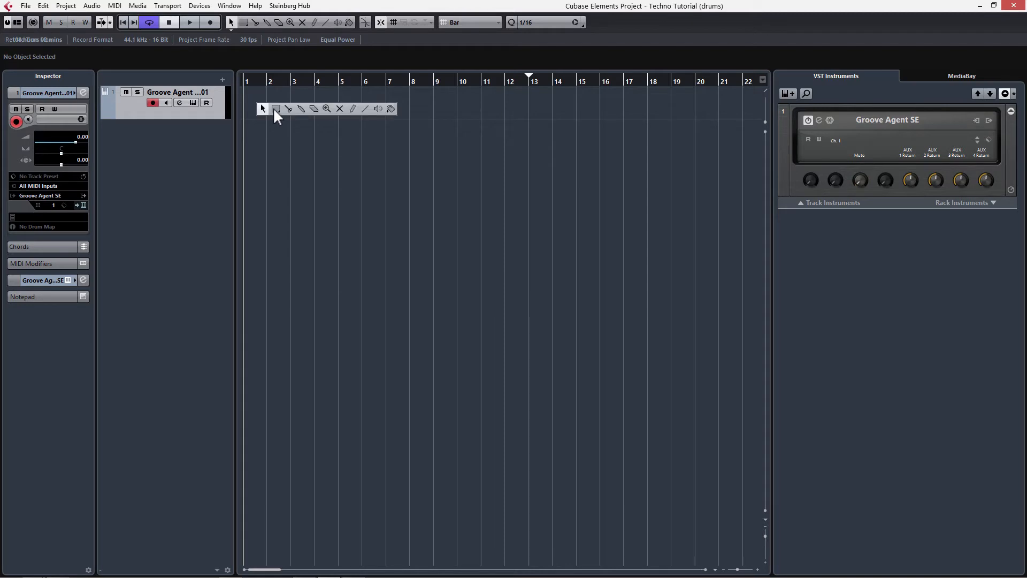
{"action": "left_click", "coordinate": [352, 107]}
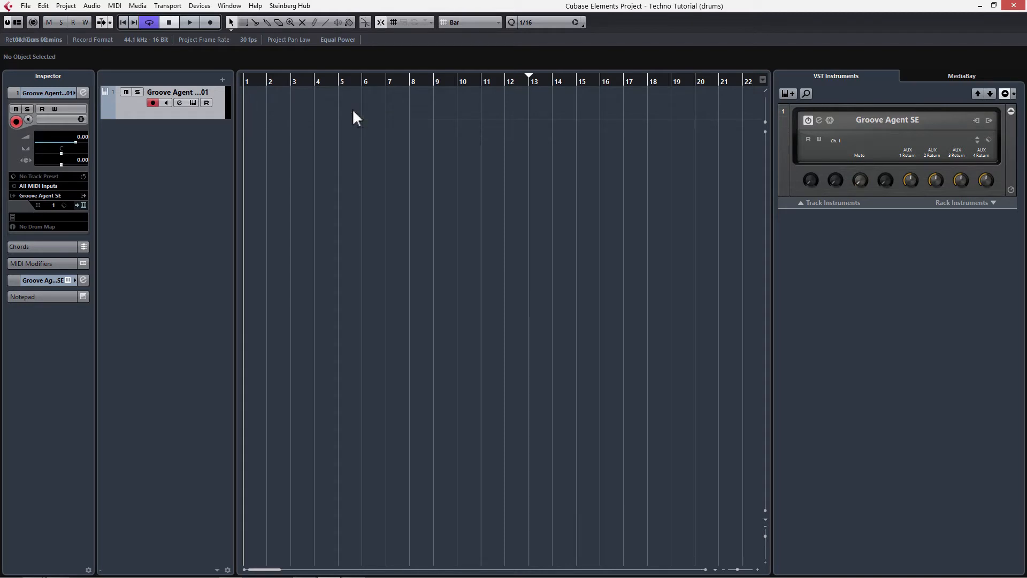
{"action": "left_click_drag", "start_coordinate": [251, 100], "coordinate": [268, 99]}
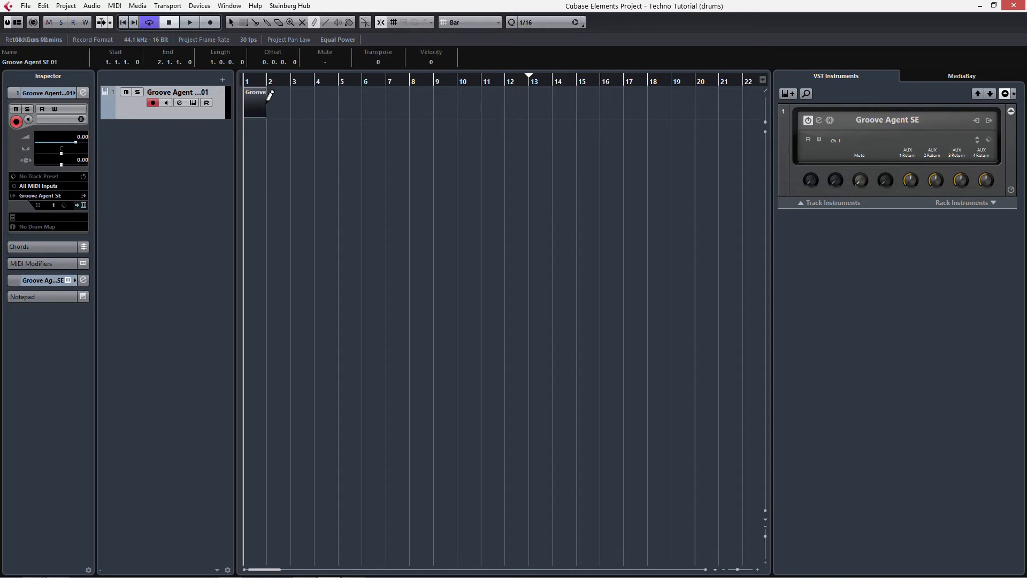
{"action": "right_click", "coordinate": [300, 109]}
{"action": "left_click", "coordinate": [301, 112]}
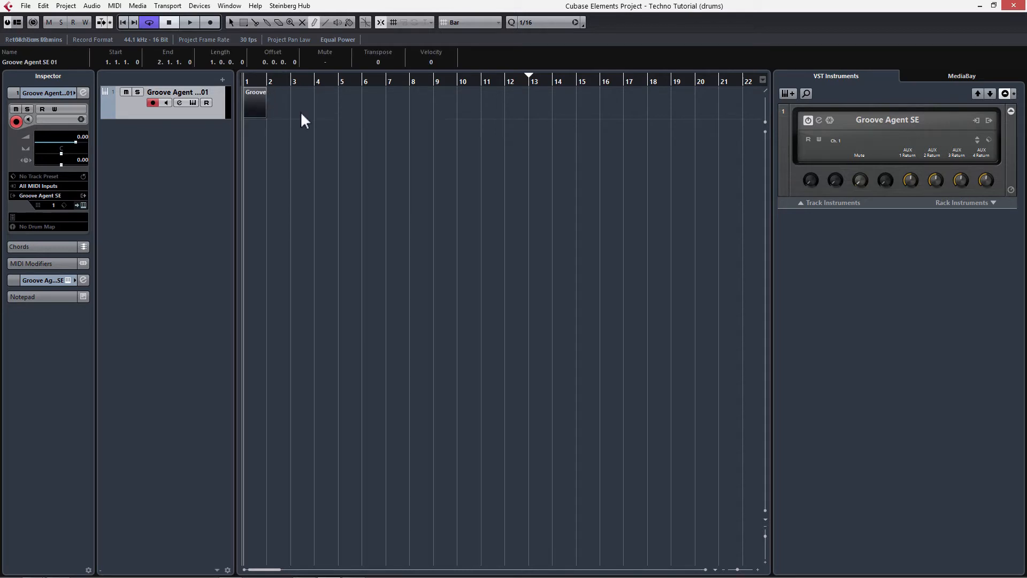
{"action": "double_click", "coordinate": [256, 104]}
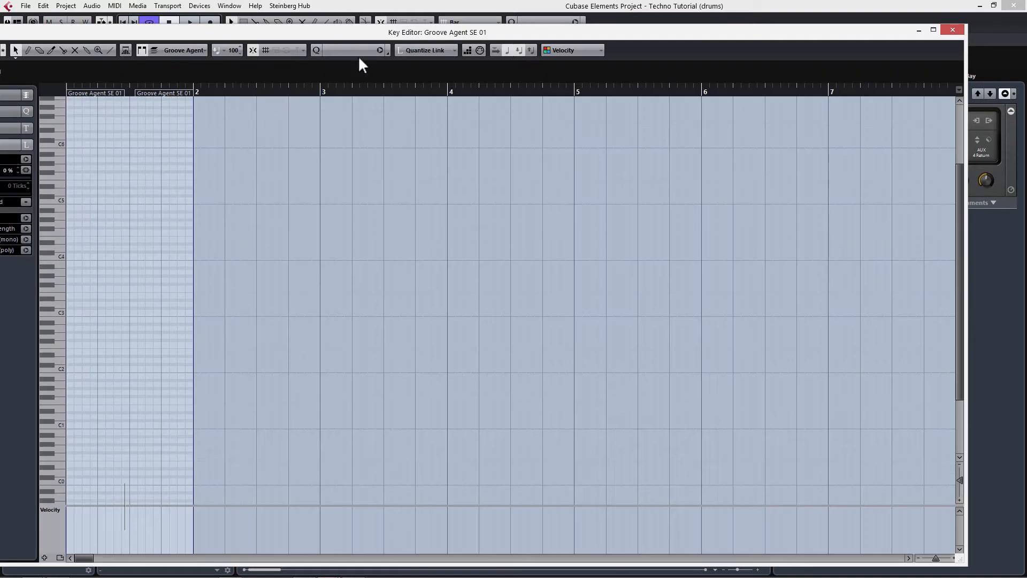
{"action": "left_click_drag", "start_coordinate": [309, 27], "coordinate": [394, 27]}
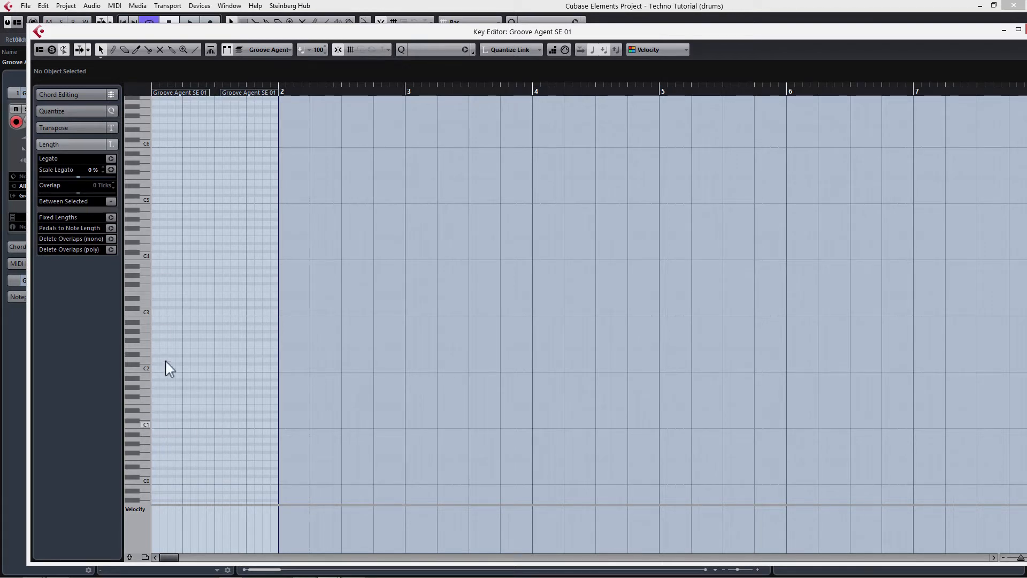
Draw sixteenth-length kick notes on C1 at all four beats of bar 1 and play the pattern back
{"action": "right_click", "coordinate": [187, 398]}
{"action": "left_click", "coordinate": [198, 396]}
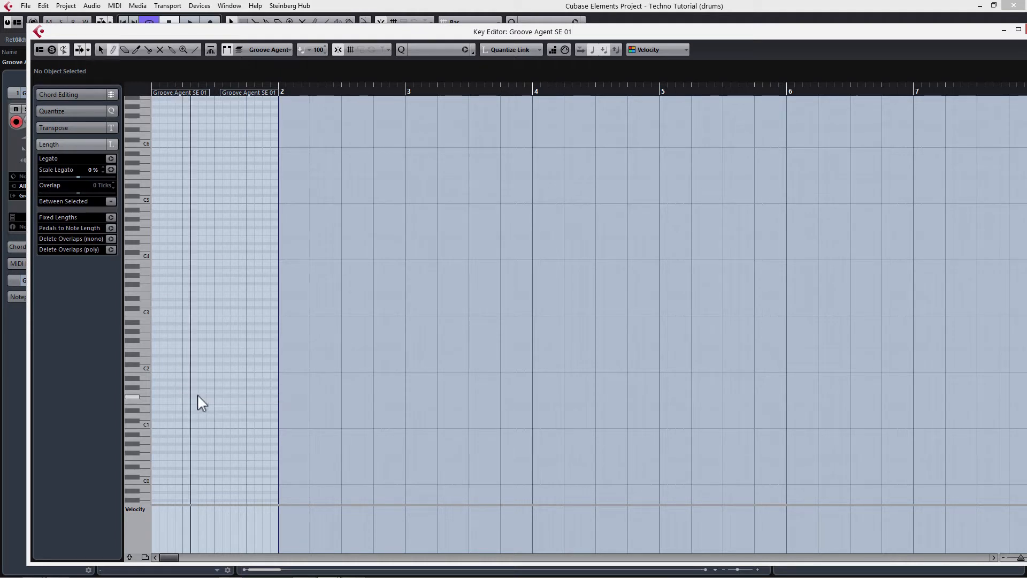
{"action": "left_click", "coordinate": [156, 423]}
{"action": "left_click", "coordinate": [186, 423]}
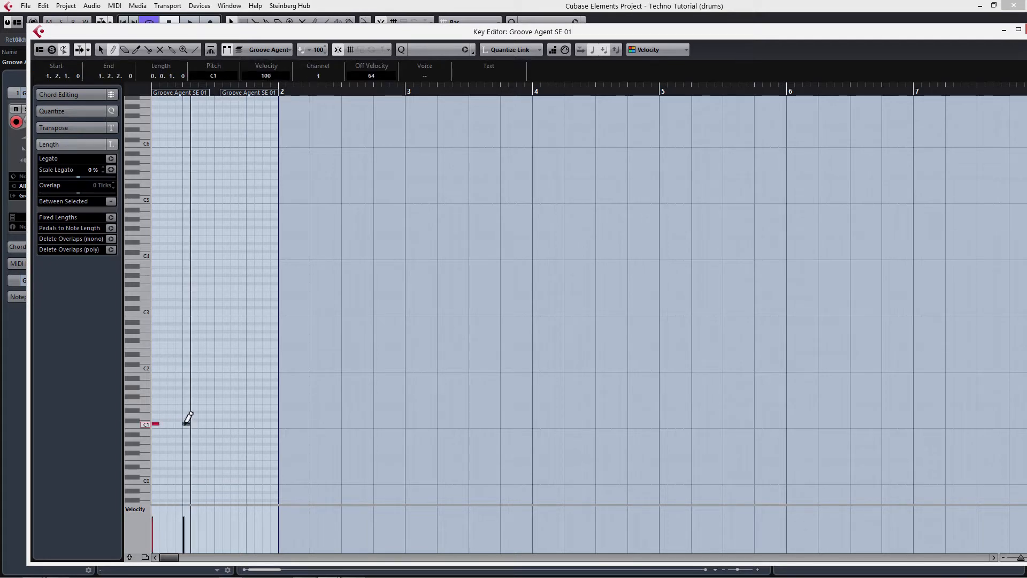
{"action": "left_click", "coordinate": [219, 423]}
{"action": "left_click", "coordinate": [250, 424]}
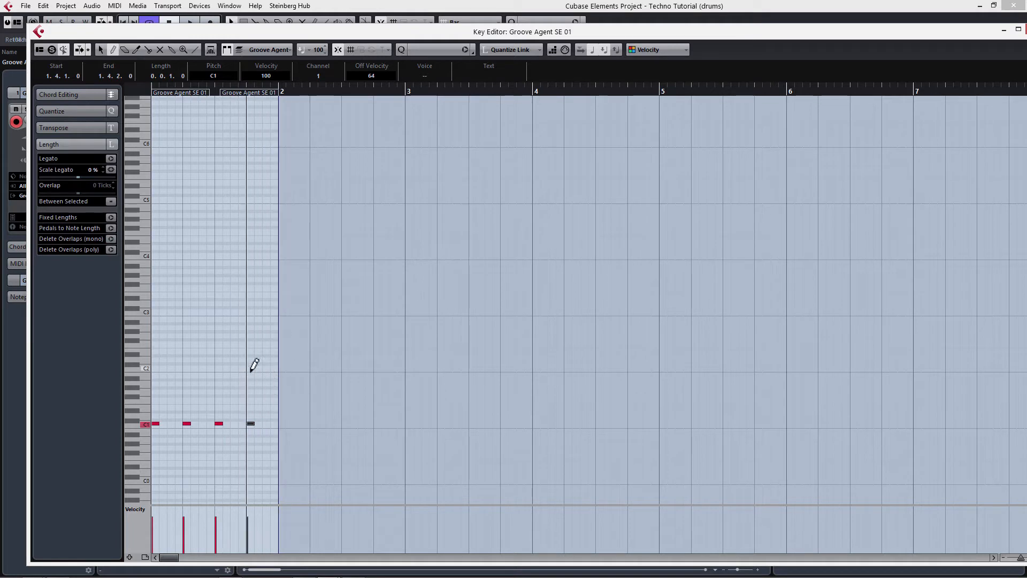
{"action": "key", "text": "space"}
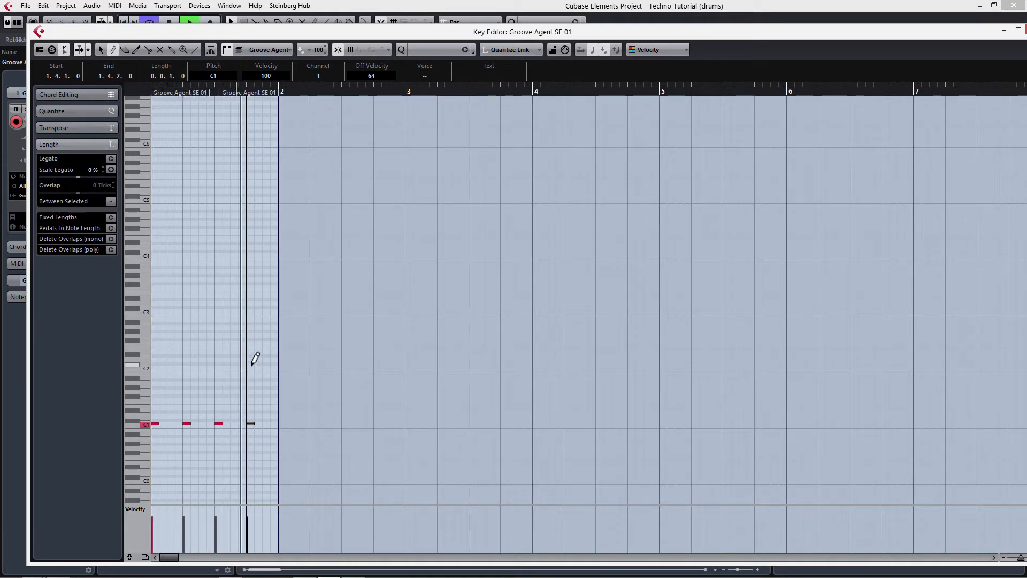
{"action": "key", "text": "space"}
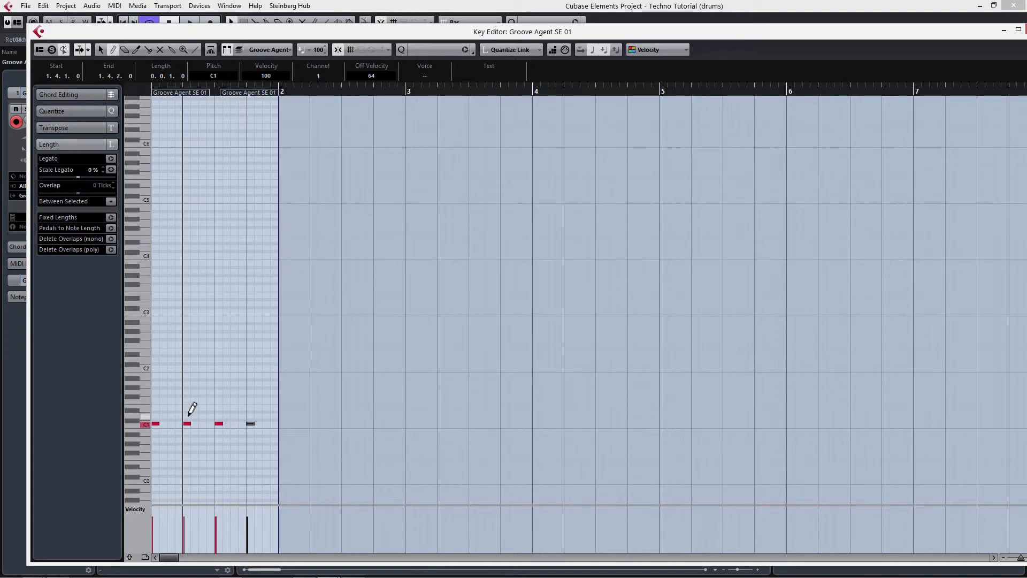
Add sixteenth-length snare notes on D1 at beats 2 and 4 and play the pattern back
{"action": "left_click", "coordinate": [187, 415]}
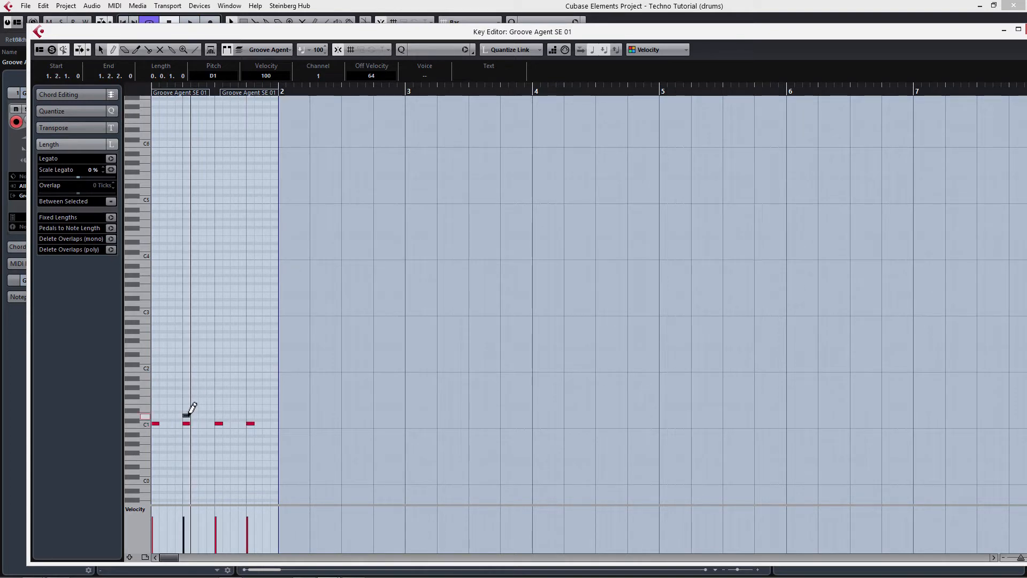
{"action": "left_click", "coordinate": [250, 415]}
{"action": "key", "text": "space"}
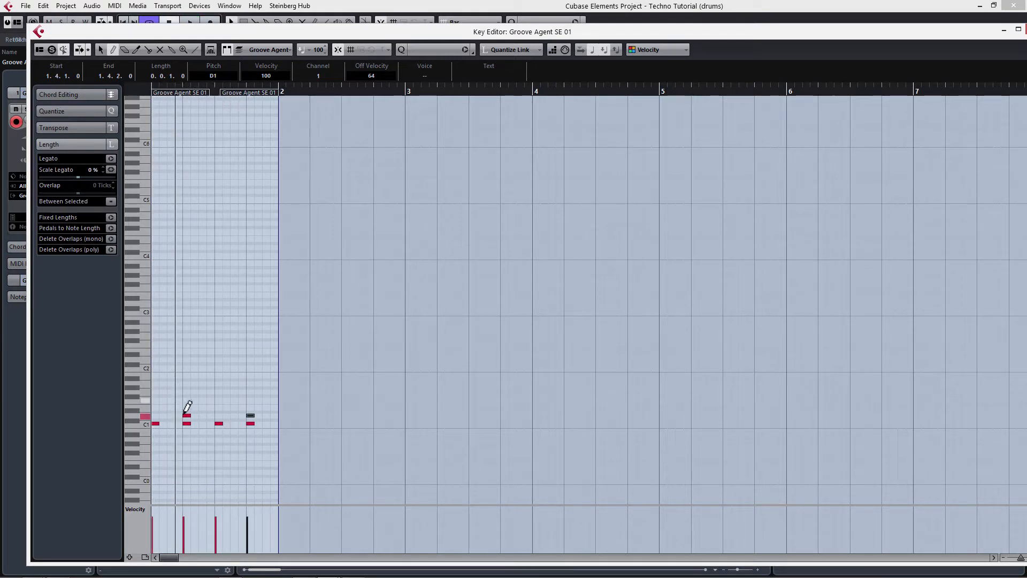
{"action": "key", "text": "space"}
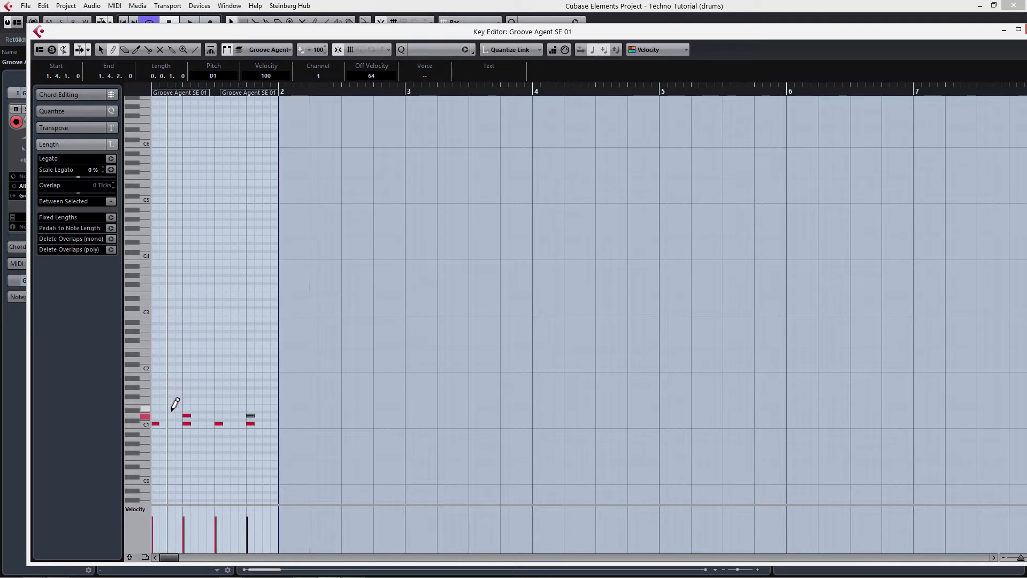
Draw sixteenth-length hi-hat notes on D#1 at 1.1.3, 1.2.3, 1.3.3 and 1.4.3, plus an E1 note at 1.3.3, and play the pattern
{"action": "left_click", "coordinate": [171, 411]}
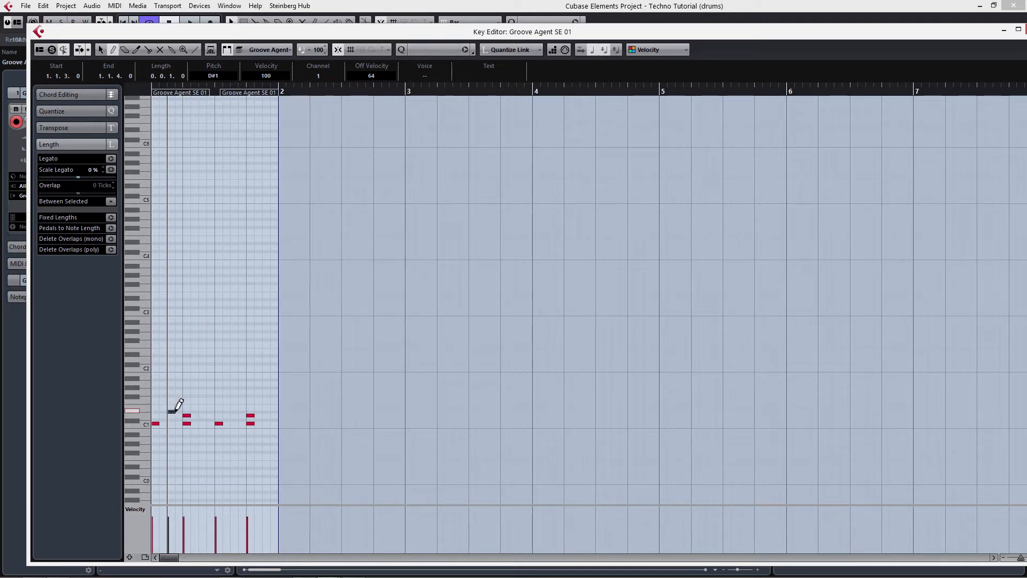
{"action": "left_click", "coordinate": [202, 411]}
{"action": "left_click", "coordinate": [234, 408]}
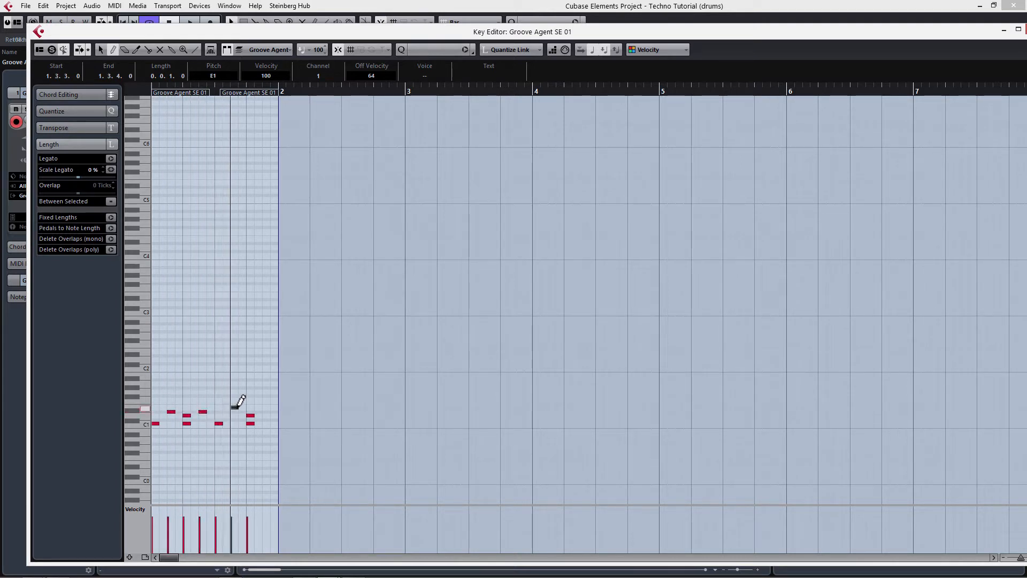
{"action": "left_click", "coordinate": [235, 411]}
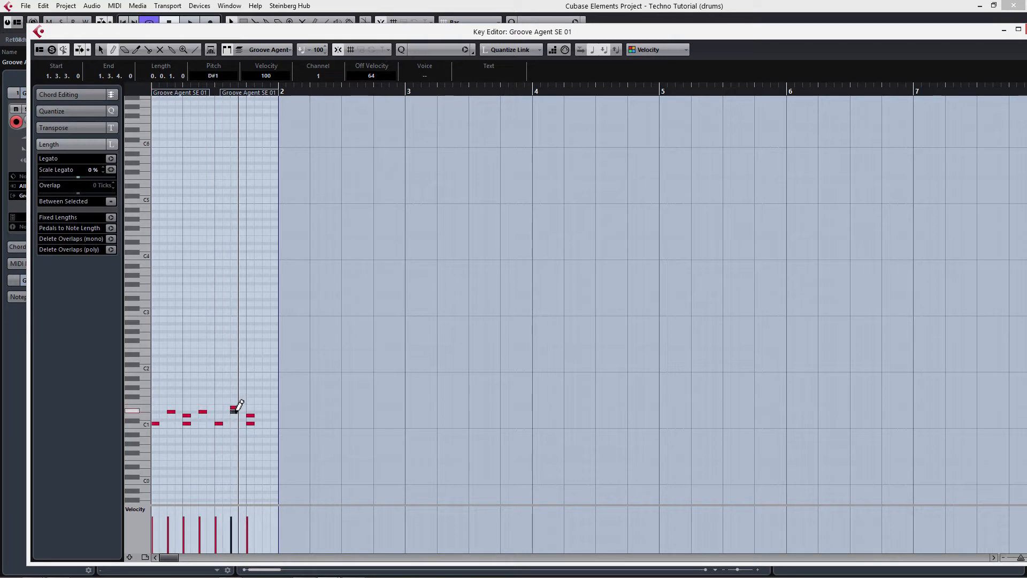
{"action": "left_click", "coordinate": [265, 411]}
{"action": "key", "text": "space"}
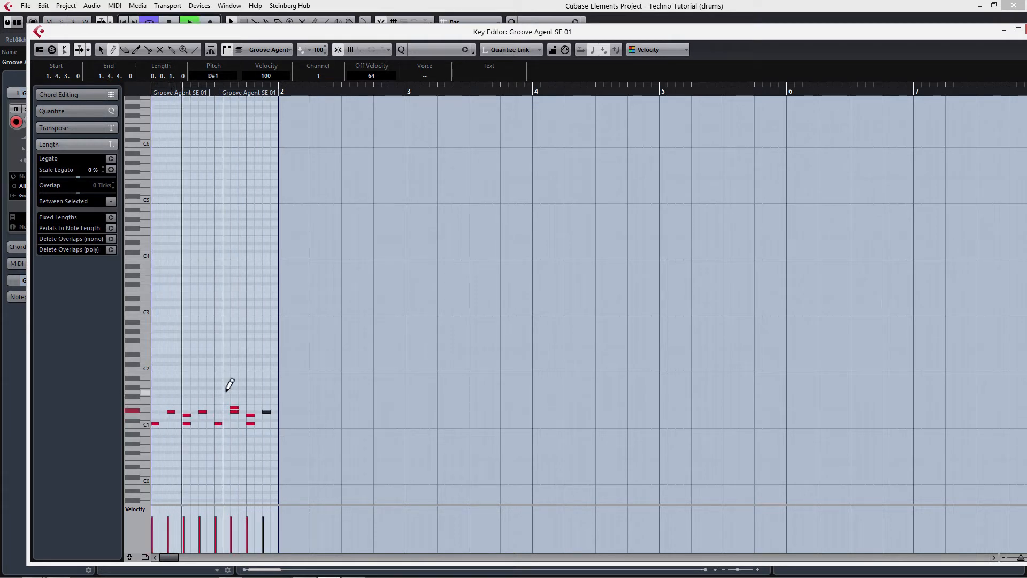
{"action": "key", "text": "space"}
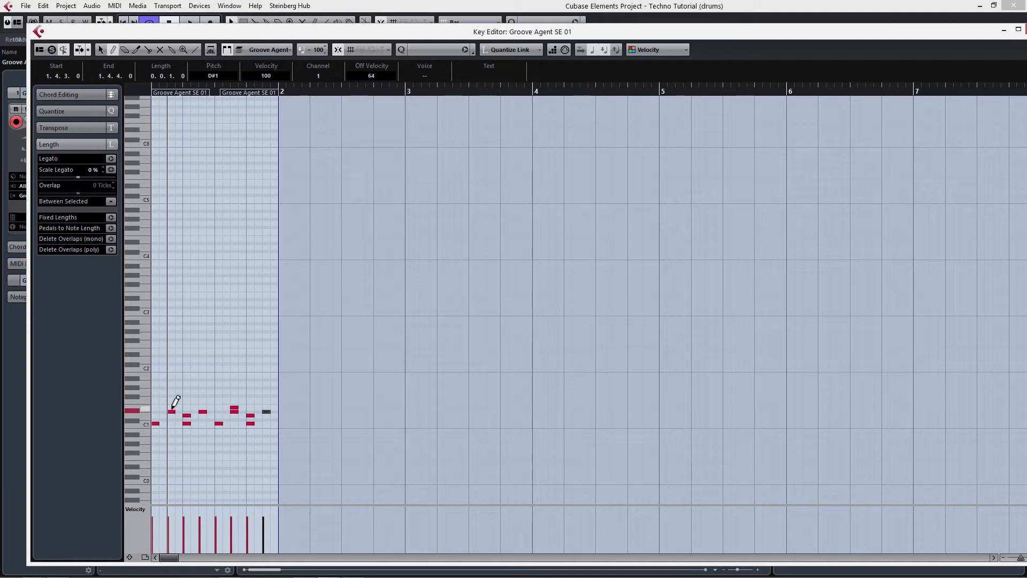
Add ride notes on E1 at 1.1.3, 1.2.3 and 1.4.3 and closed-hat notes on F1 at all four offbeats, and play the pattern
{"action": "left_click", "coordinate": [172, 409]}
{"action": "key", "text": "space"}
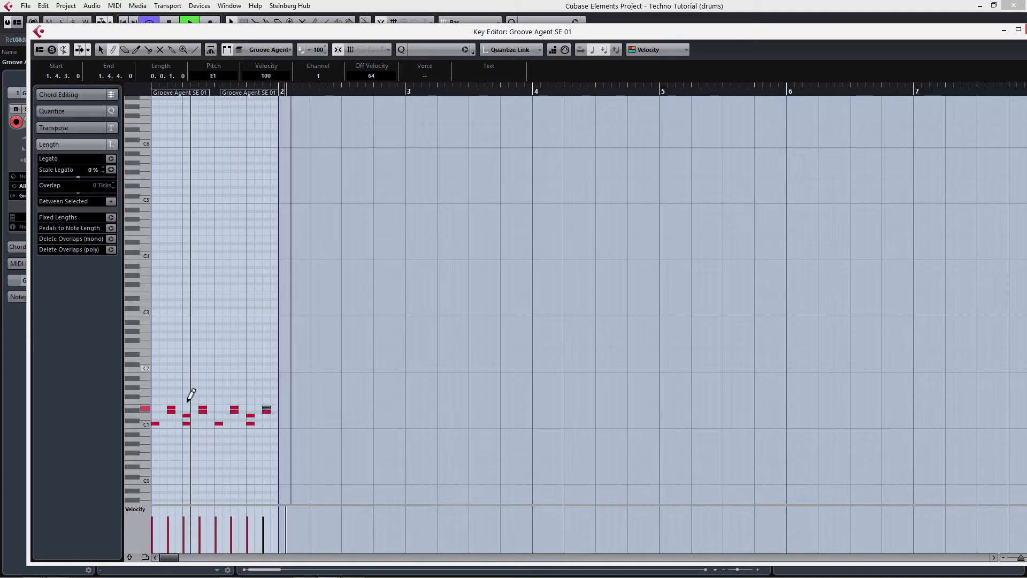
{"action": "left_click", "coordinate": [170, 400]}
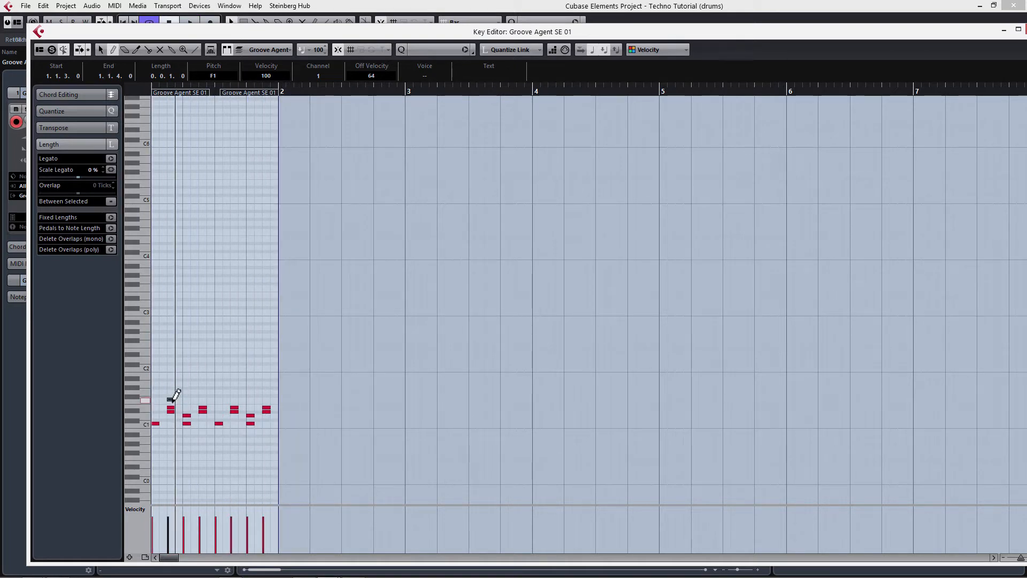
{"action": "left_click", "coordinate": [204, 399]}
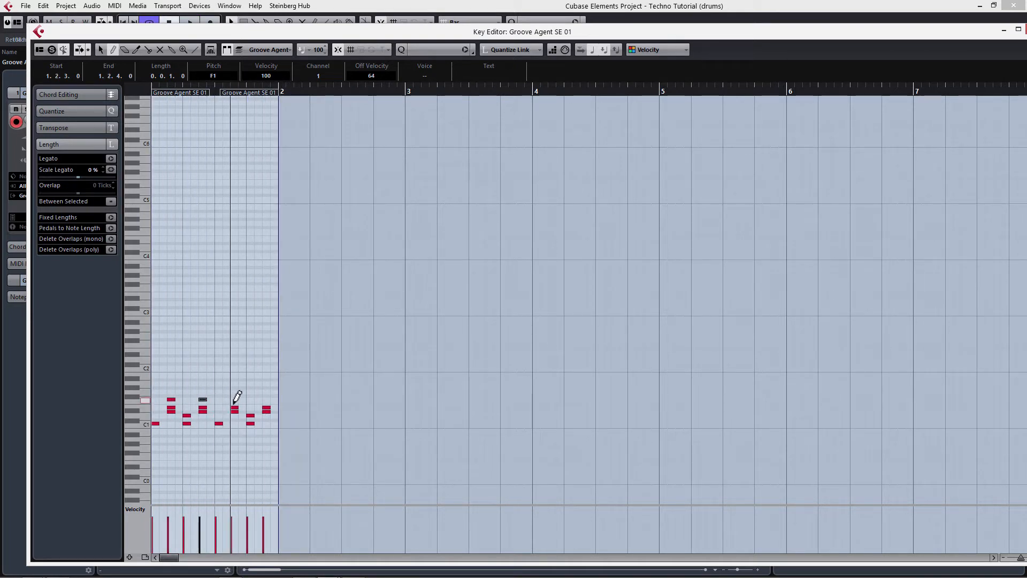
{"action": "left_click", "coordinate": [235, 399]}
{"action": "left_click", "coordinate": [267, 399]}
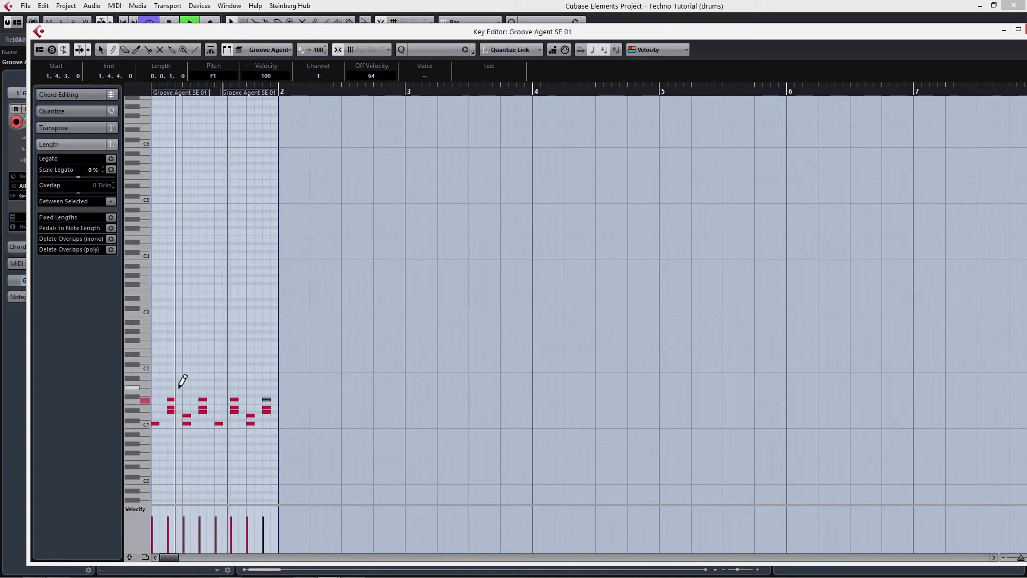
{"action": "key", "text": "space"}
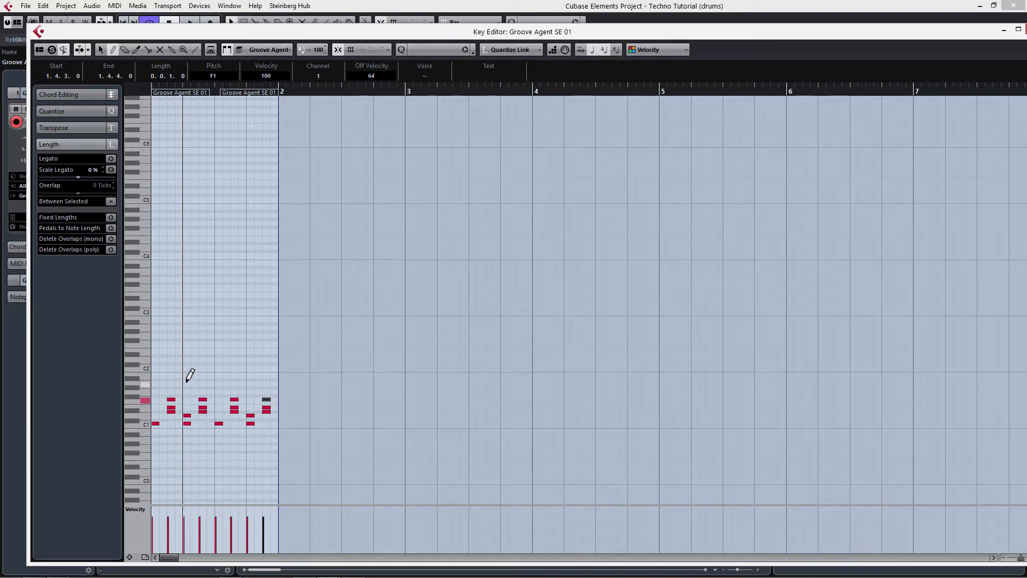
Add a sixteenth-length closed-hat note on F1 at 1.1.2, lower its velocity to 51 and play the pattern back
{"action": "left_click", "coordinate": [165, 399]}
{"action": "key", "text": "space"}
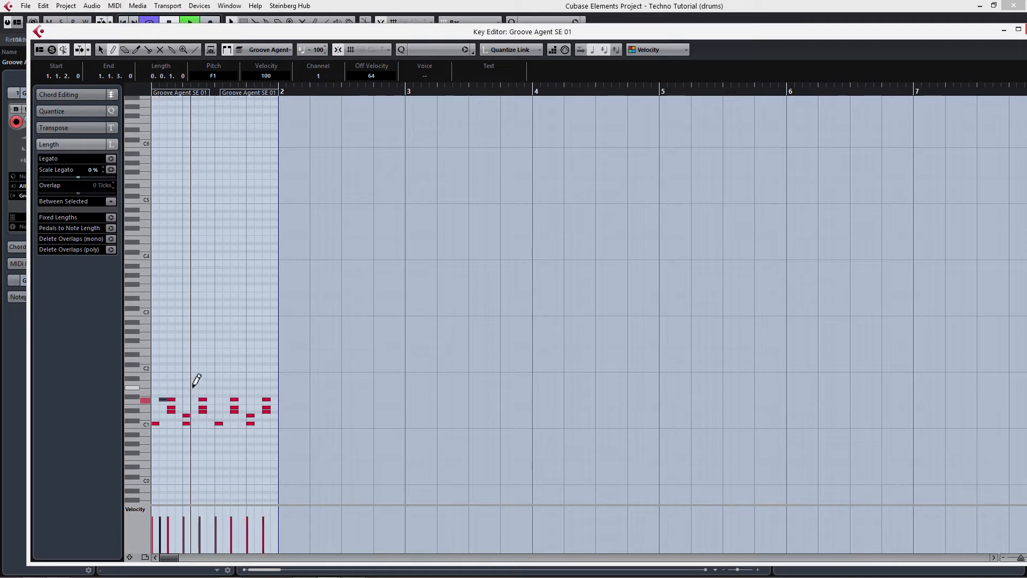
{"action": "key", "text": "space"}
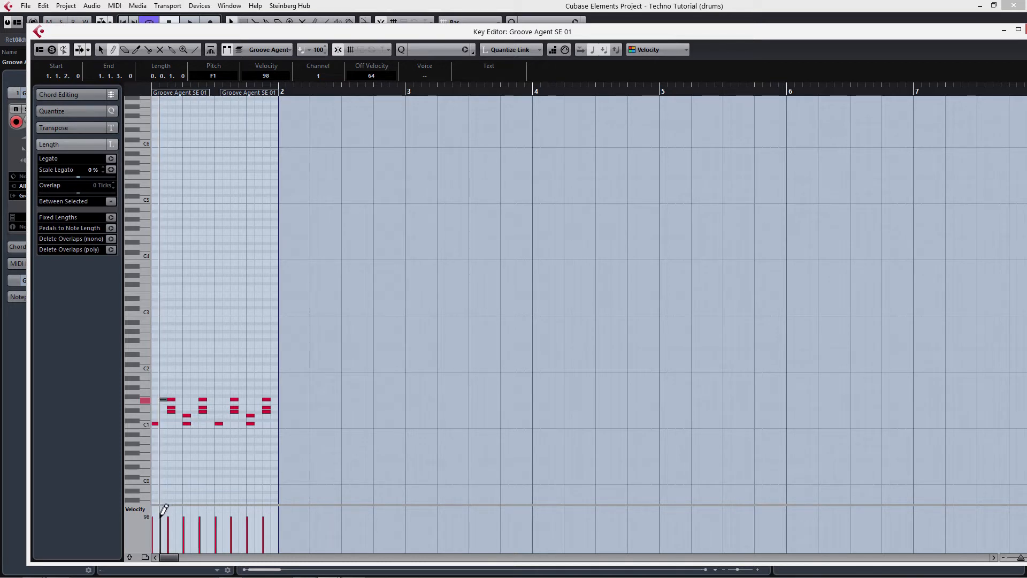
{"action": "left_click_drag", "start_coordinate": [161, 516], "coordinate": [162, 524]}
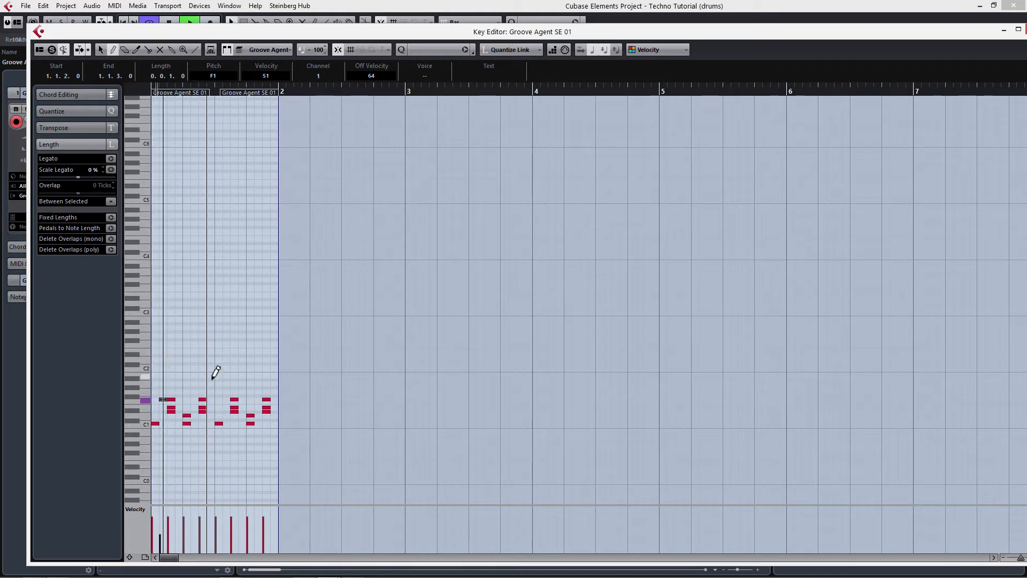
Copy the velocity-51 F1 note to 1.2.2, 1.3.2, 1.4.2 and 1.4.4, replacing a full-velocity note drawn at 1.2.2, and play the pattern
{"action": "left_click", "coordinate": [195, 400]}
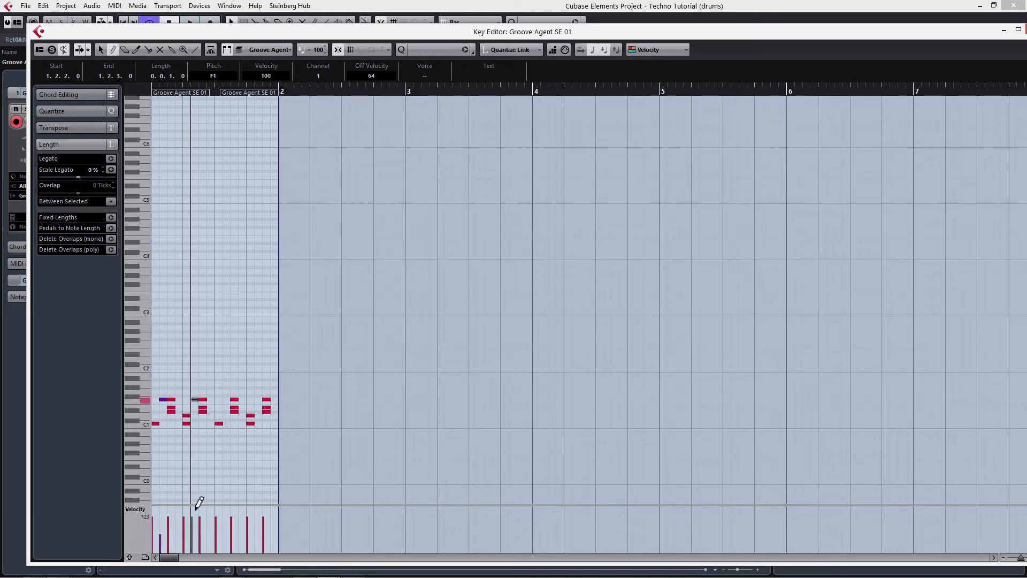
{"action": "right_click", "coordinate": [198, 393]}
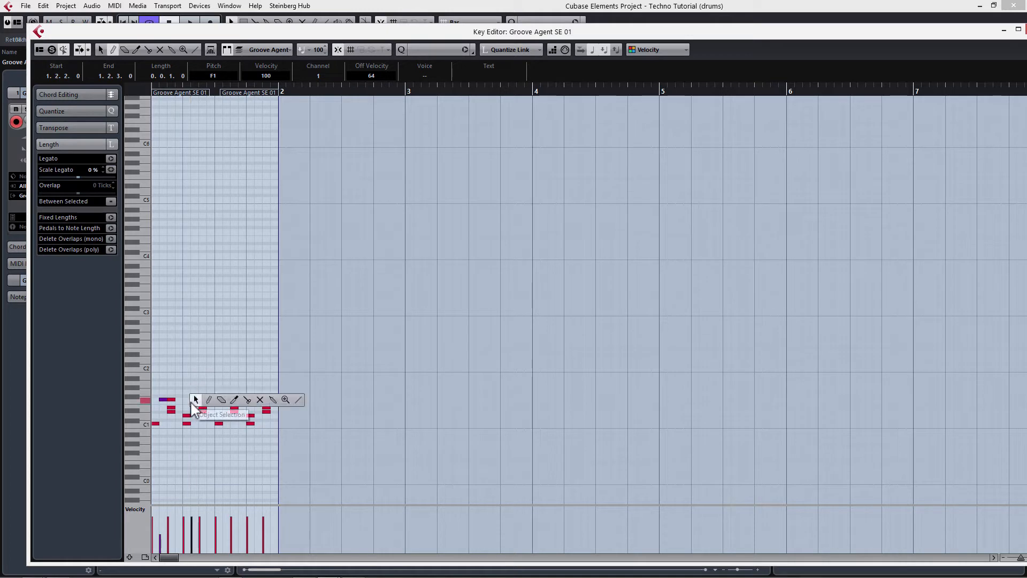
{"action": "left_click", "coordinate": [196, 399]}
{"action": "left_click_drag", "start_coordinate": [196, 400], "coordinate": [204, 410]}
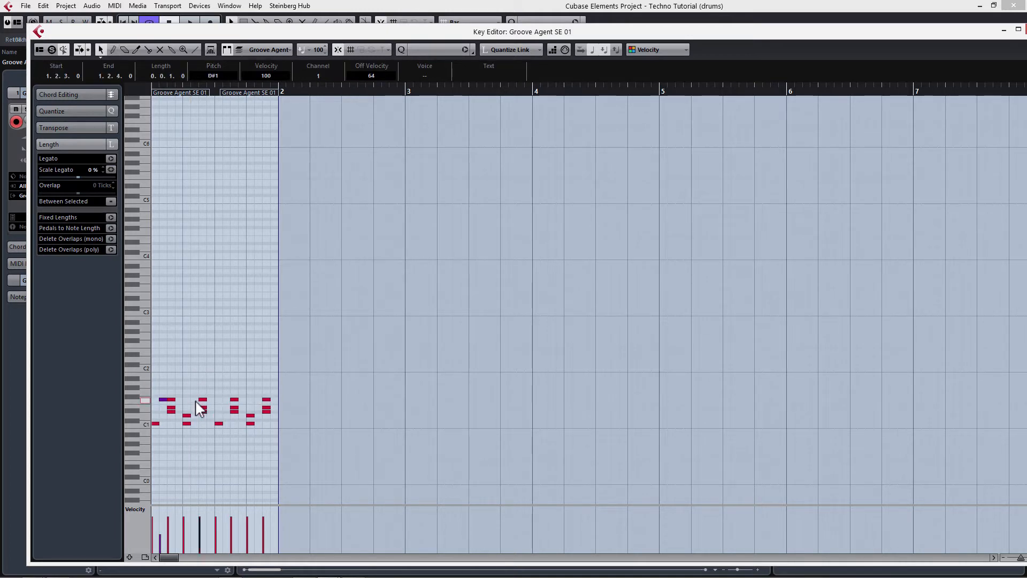
{"action": "left_click_drag", "start_coordinate": [160, 384], "coordinate": [163, 407]}
{"action": "left_click_drag", "start_coordinate": [165, 406], "coordinate": [282, 417]}
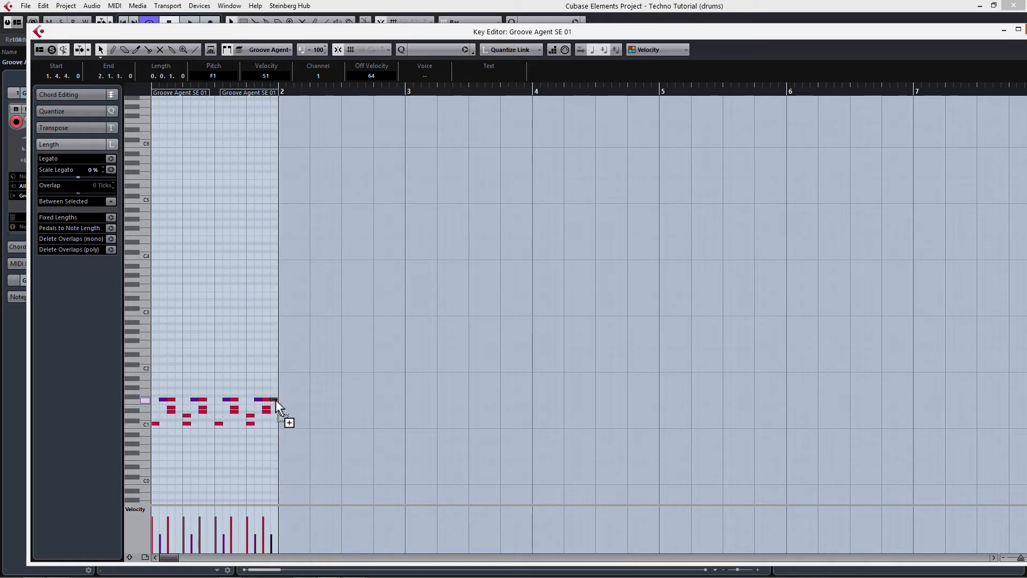
{"action": "key", "text": "space"}
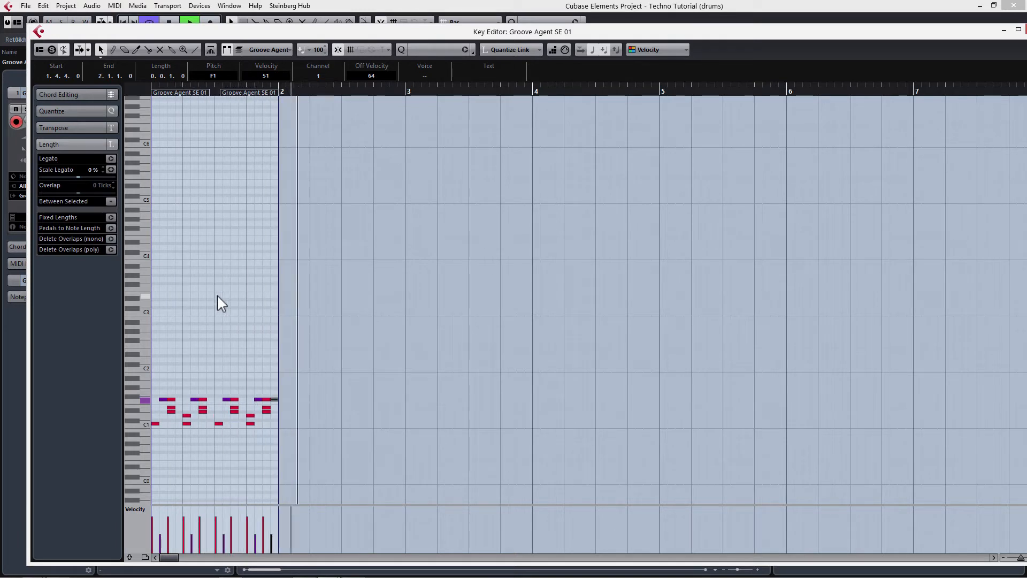
{"action": "key", "text": "space"}
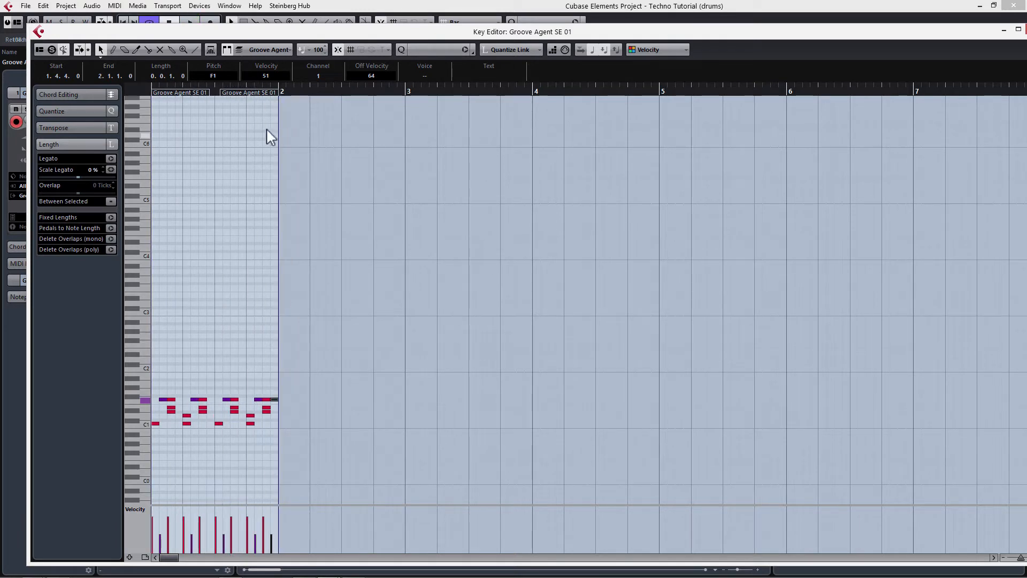
Close the Key Editor, and open the Groove Agent SE instrument window from its track and reposition it
{"action": "double_click", "coordinate": [633, 36]}
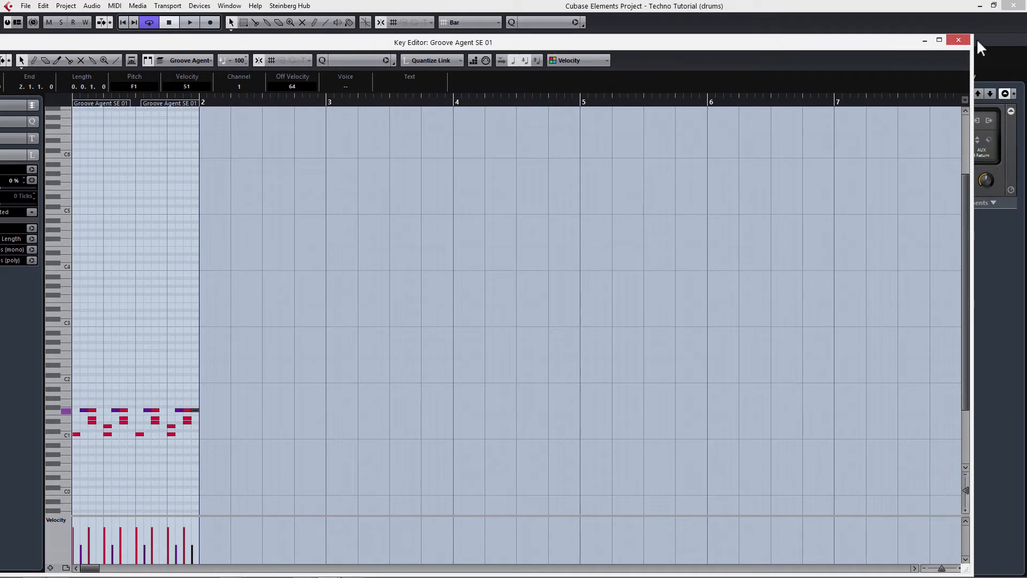
{"action": "left_click", "coordinate": [960, 40]}
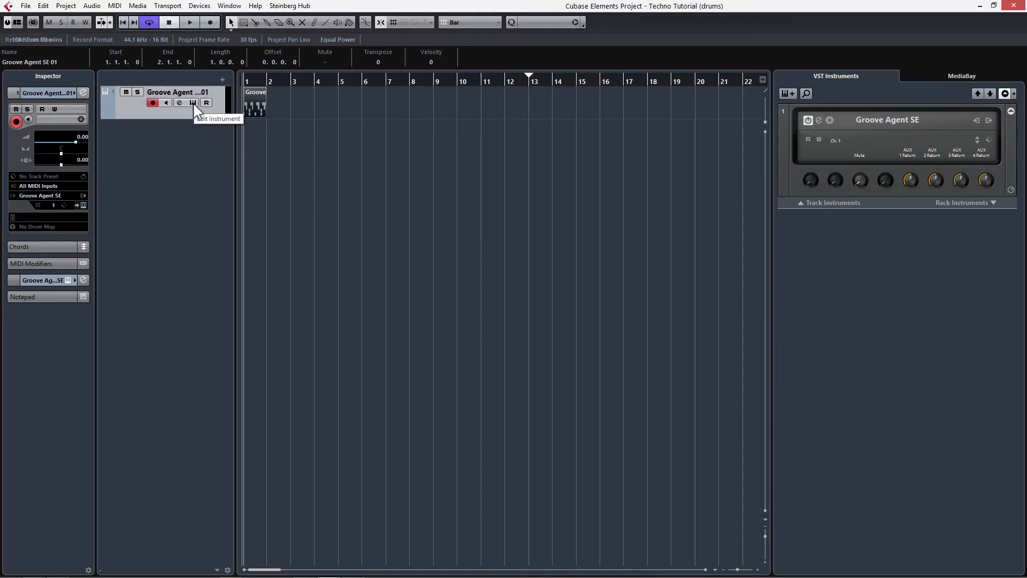
{"action": "left_click", "coordinate": [193, 104]}
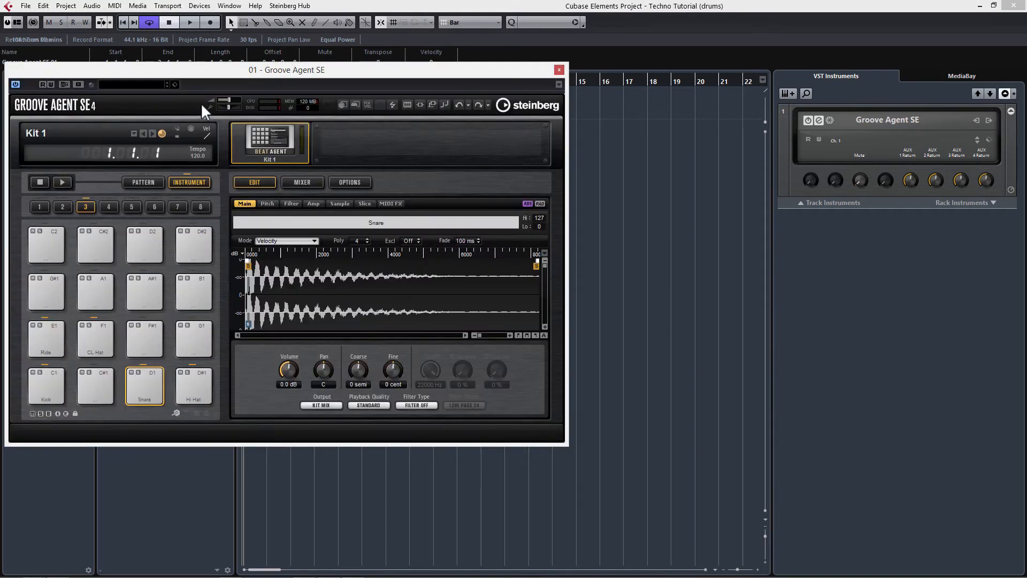
{"action": "left_click_drag", "start_coordinate": [255, 76], "coordinate": [311, 82]}
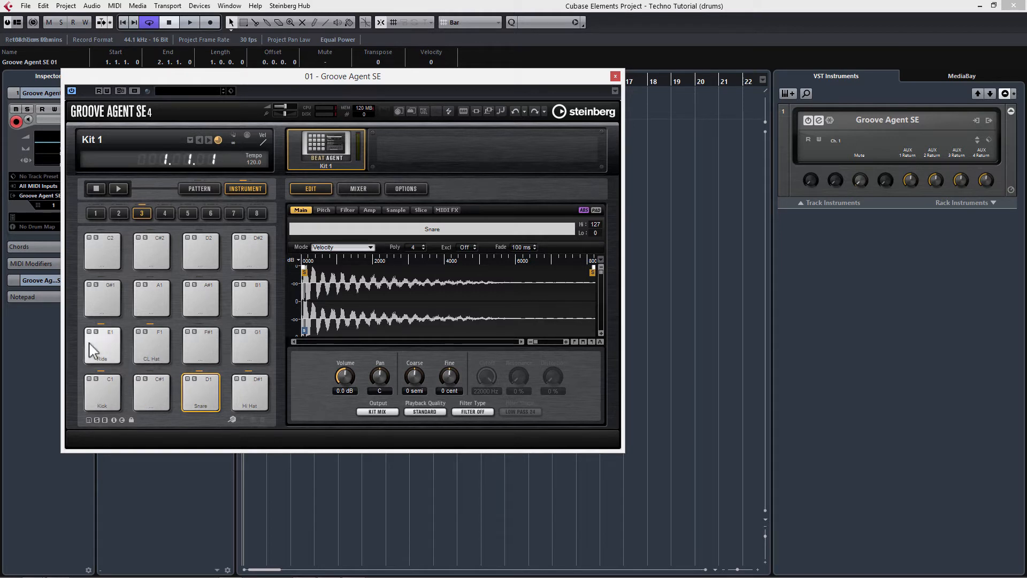
Lower the Hi Hat pad's volume to about -7.3 dB and the Ride pad's to about -7.7 dB, and play the pattern back
{"action": "left_click", "coordinate": [250, 400]}
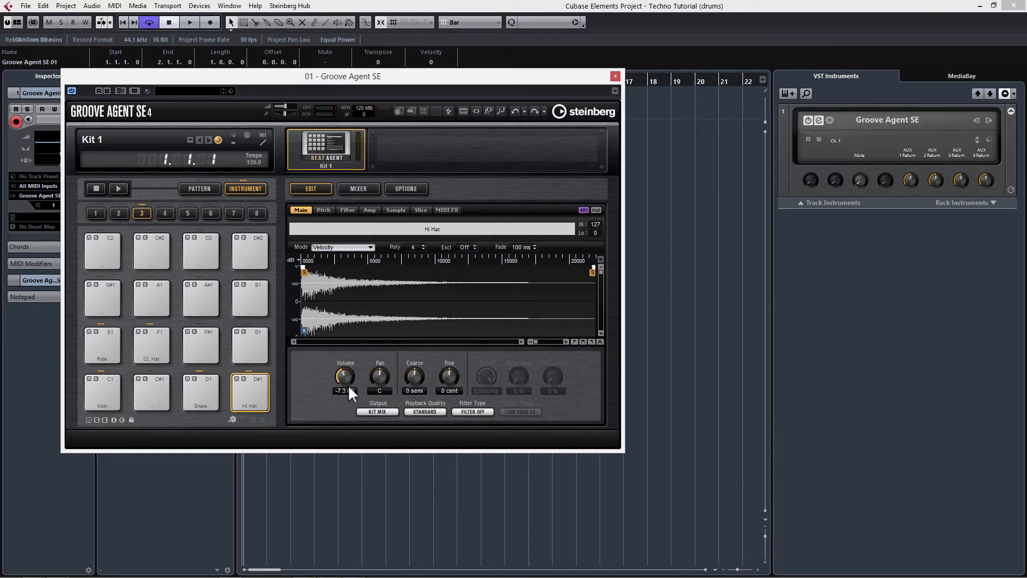
{"action": "key", "text": "space"}
{"action": "left_click", "coordinate": [103, 345]}
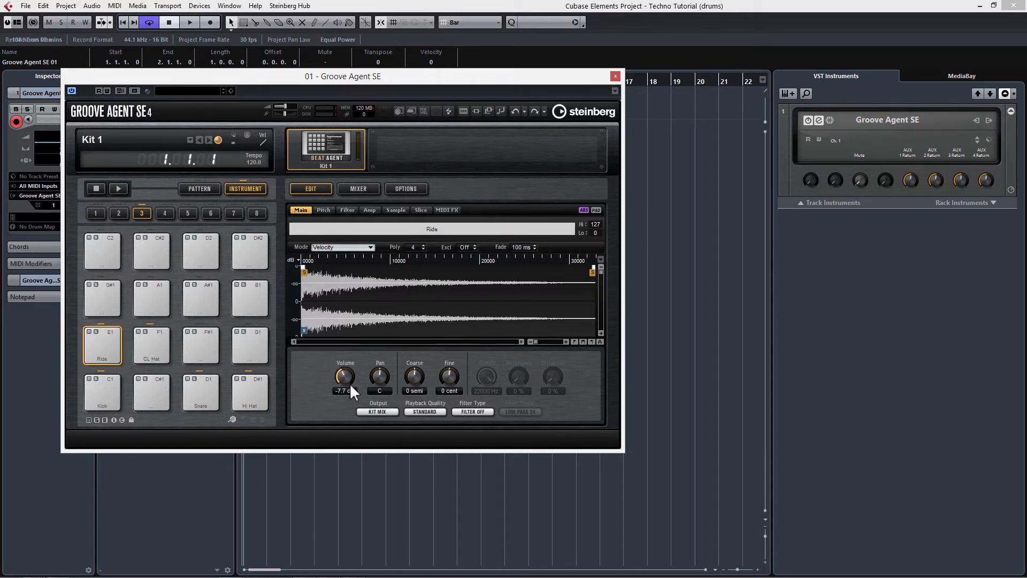
{"action": "left_click_drag", "start_coordinate": [350, 388], "coordinate": [348, 374]}
{"action": "key", "text": "space"}
{"action": "key", "text": "space"}
{"action": "key", "text": "space"}
Raise the Hi Hat pad's volume to about -5.6 dB and play the pattern back
{"action": "left_click", "coordinate": [250, 394]}
{"action": "key", "text": "space"}
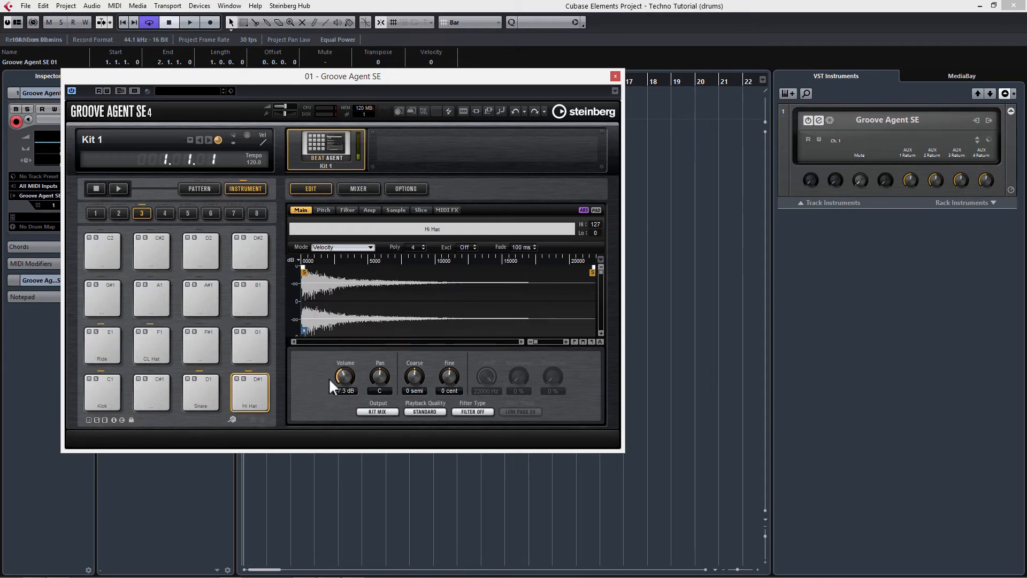
{"action": "left_click_drag", "start_coordinate": [340, 373], "coordinate": [343, 373]}
{"action": "key", "text": "space"}
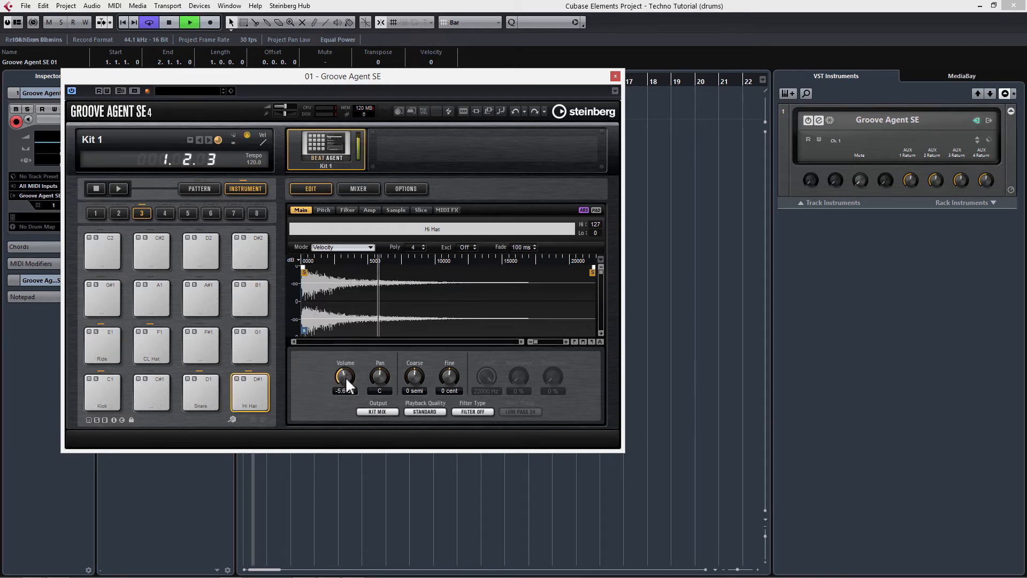
{"action": "key", "text": "space"}
Lower the CL Hat pad's volume to about -2.1 dB and play the pattern back
{"action": "left_click", "coordinate": [155, 348]}
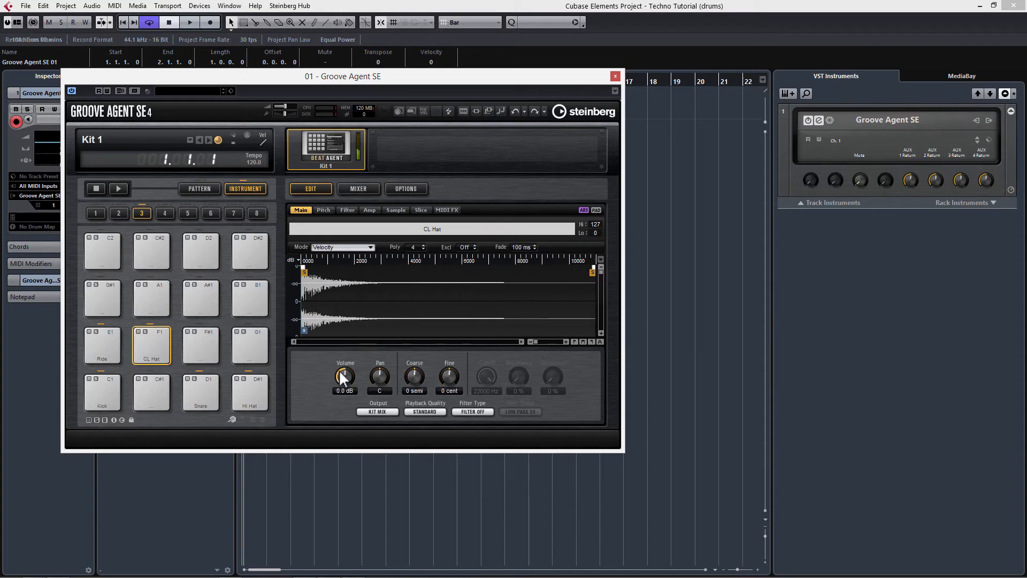
{"action": "left_click_drag", "start_coordinate": [344, 378], "coordinate": [349, 379]}
{"action": "key", "text": "space"}
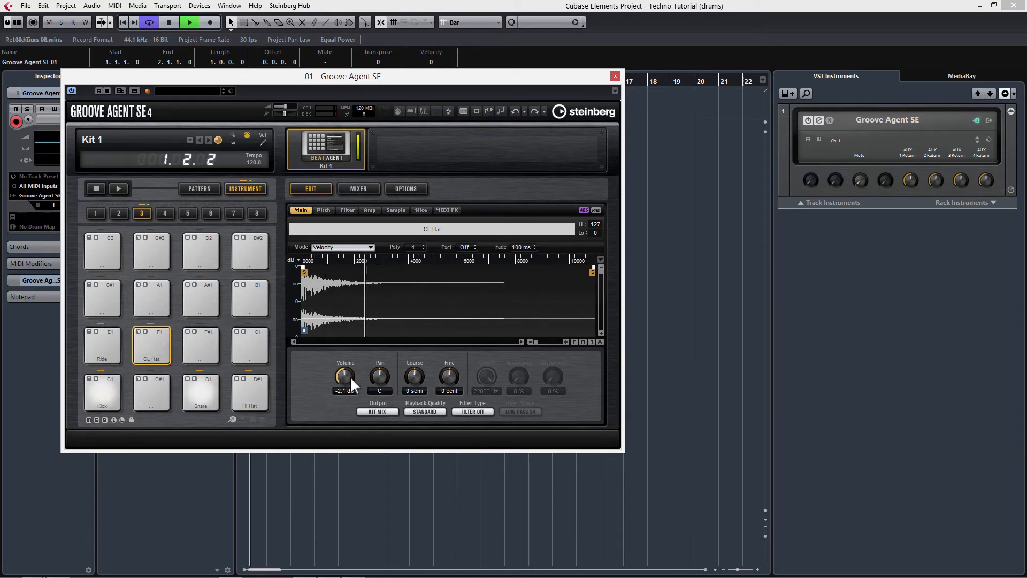
{"action": "key", "text": "space"}
Lower the Snare pad's volume to -1.4 dB and play the pattern back
{"action": "left_click", "coordinate": [198, 393]}
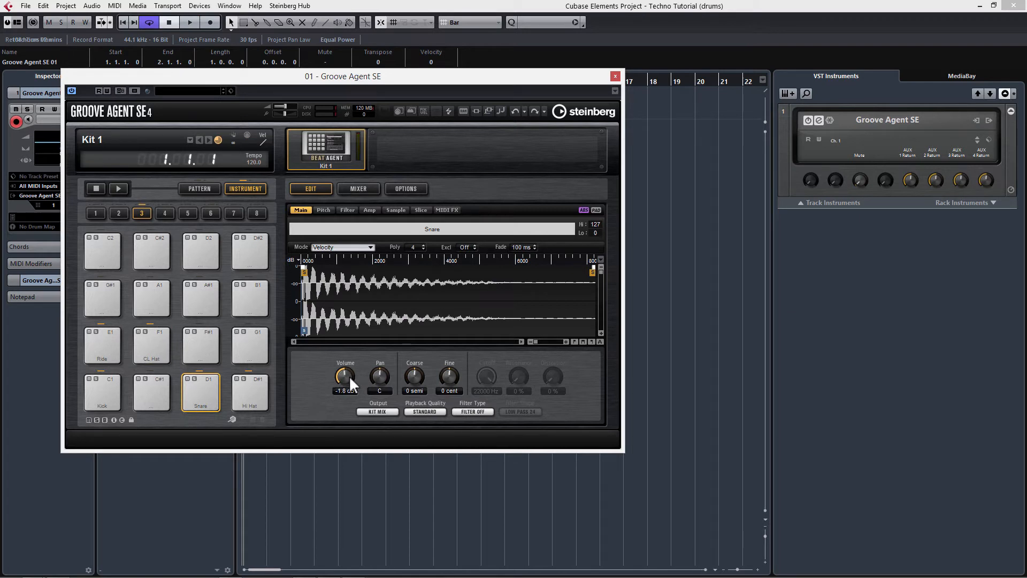
{"action": "left_click_drag", "start_coordinate": [349, 375], "coordinate": [344, 375]}
{"action": "key", "text": "space"}
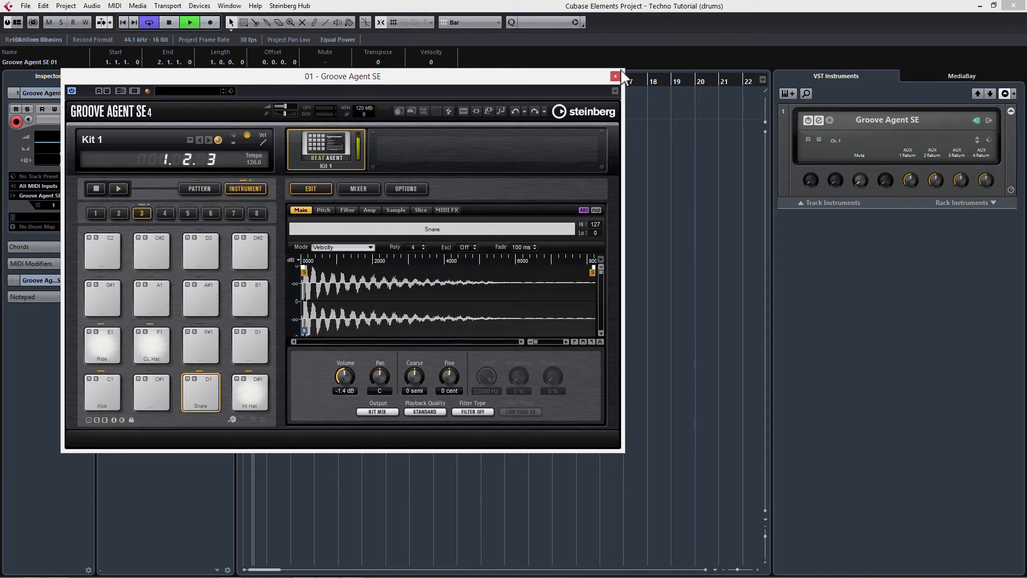
{"action": "key", "text": "space"}
Set the Hi Hat pad's volume to -4.8 dB, play the pattern back and close the Groove Agent SE window
{"action": "left_click", "coordinate": [252, 397]}
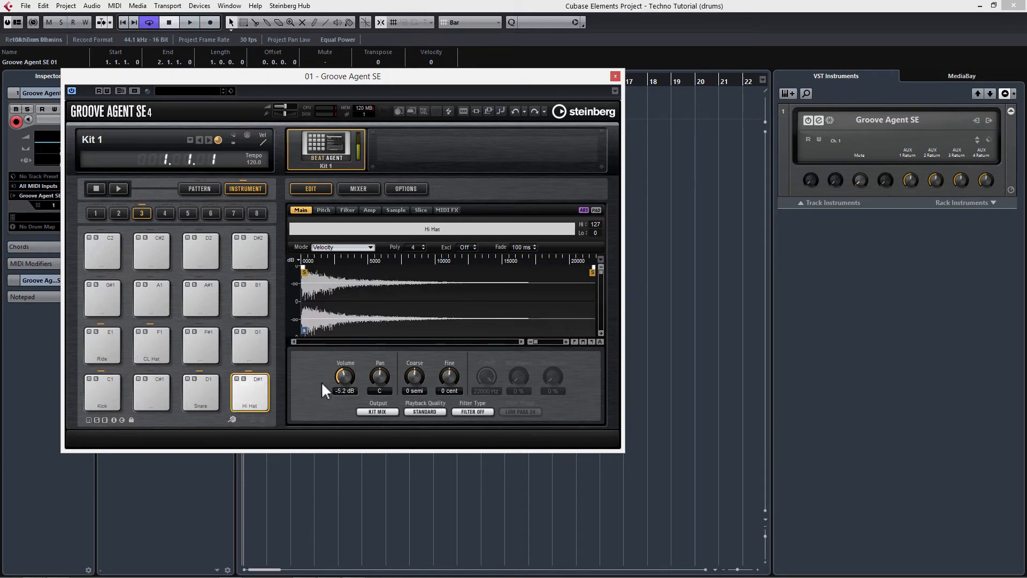
{"action": "scroll", "coordinate": [349, 378], "scroll_direction": "up", "scroll_amount": 2}
{"action": "key", "text": "space"}
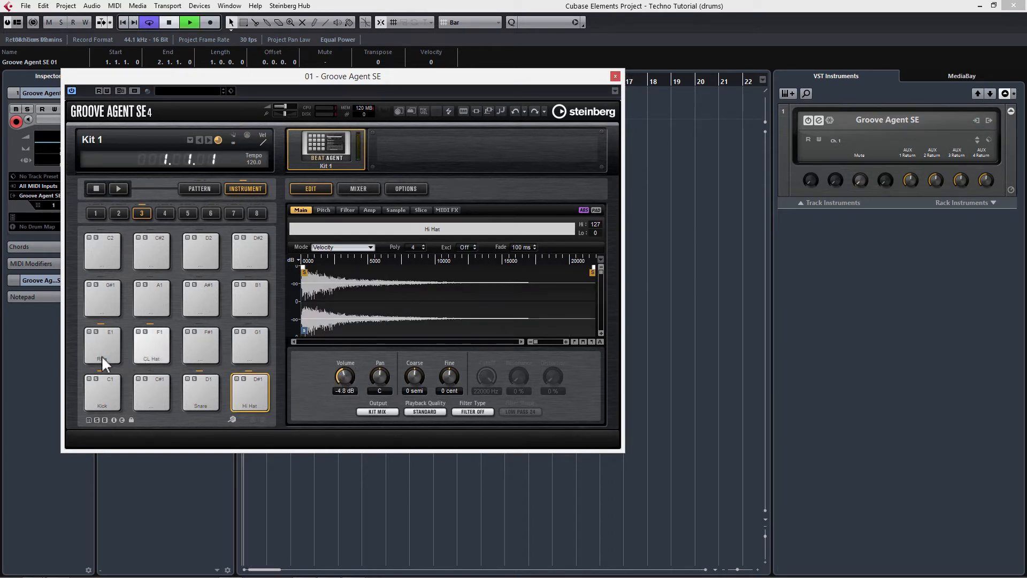
{"action": "key", "text": "space"}
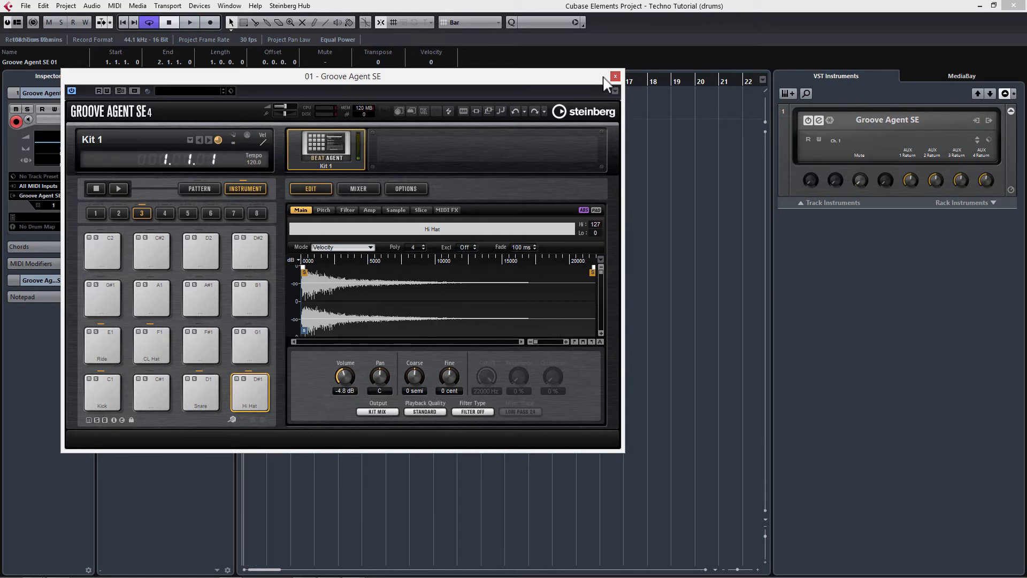
{"action": "left_click", "coordinate": [615, 76]}
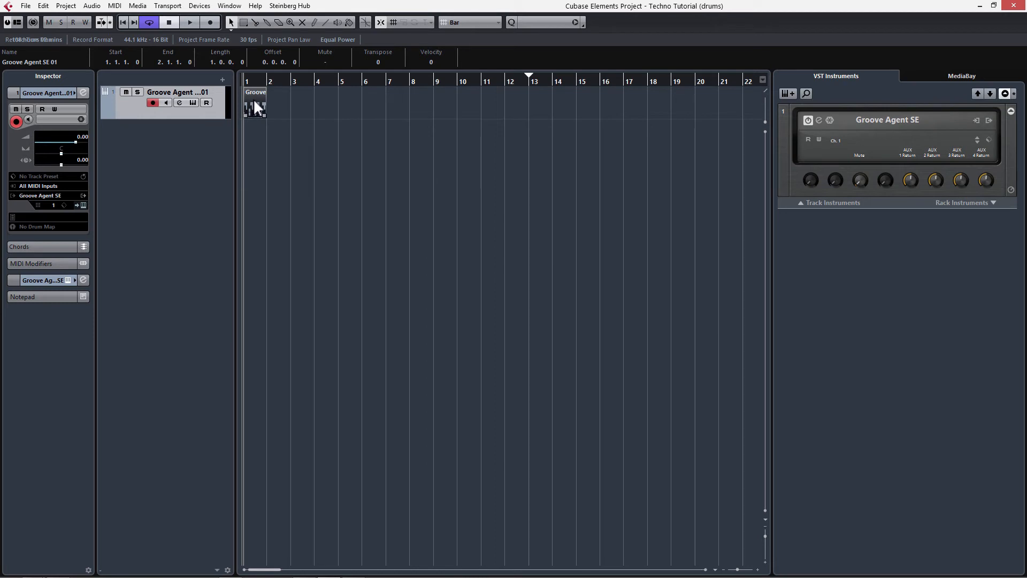
Duplicate the one-bar Groove Agent drum part repeatedly so it fills bars 1 to 13
{"action": "key", "text": "ctrl+d"}
{"action": "key", "text": "ctrl+d"}
{"action": "key", "text": "ctrl+d"}
{"action": "key", "text": "ctrl+d"}
{"action": "key", "text": "ctrl+d"}
{"action": "key", "text": "ctrl+d"}
{"action": "key", "text": "ctrl+d"}
{"action": "key", "text": "ctrl+d"}
{"action": "key", "text": "ctrl+d"}
{"action": "key", "text": "ctrl+d"}
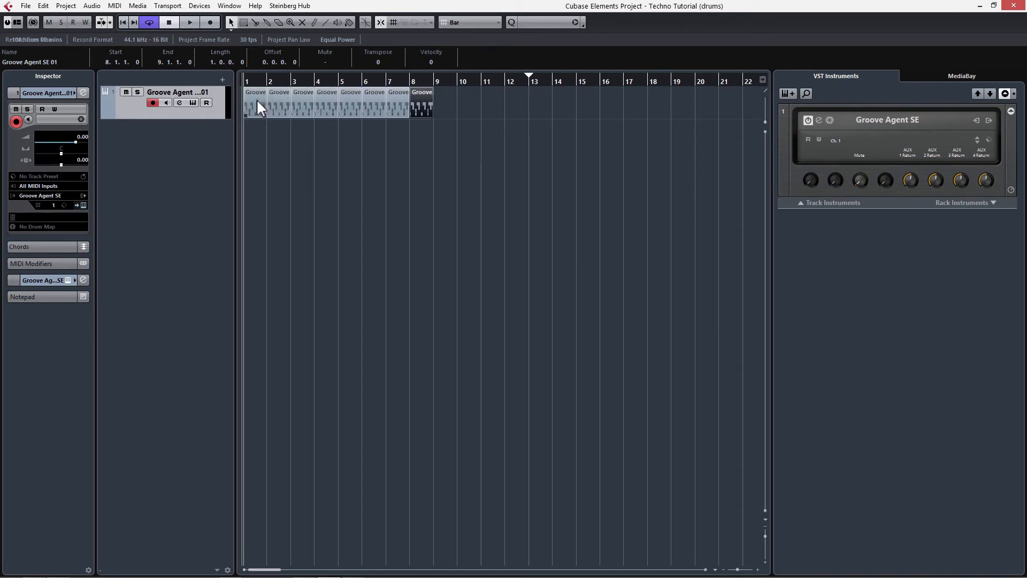
{"action": "key", "text": "ctrl+d"}
{"action": "key", "text": "ctrl+d"}
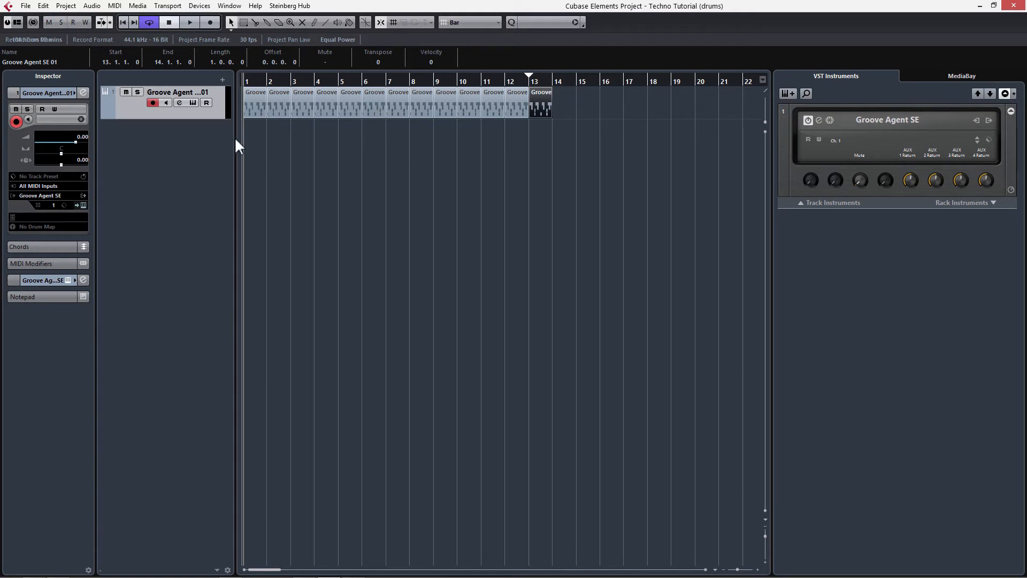
Place the Tambourine sample from the Pool's Other Percussion folder on a new audio track at bar 1
{"action": "key", "text": "ctrl+p"}
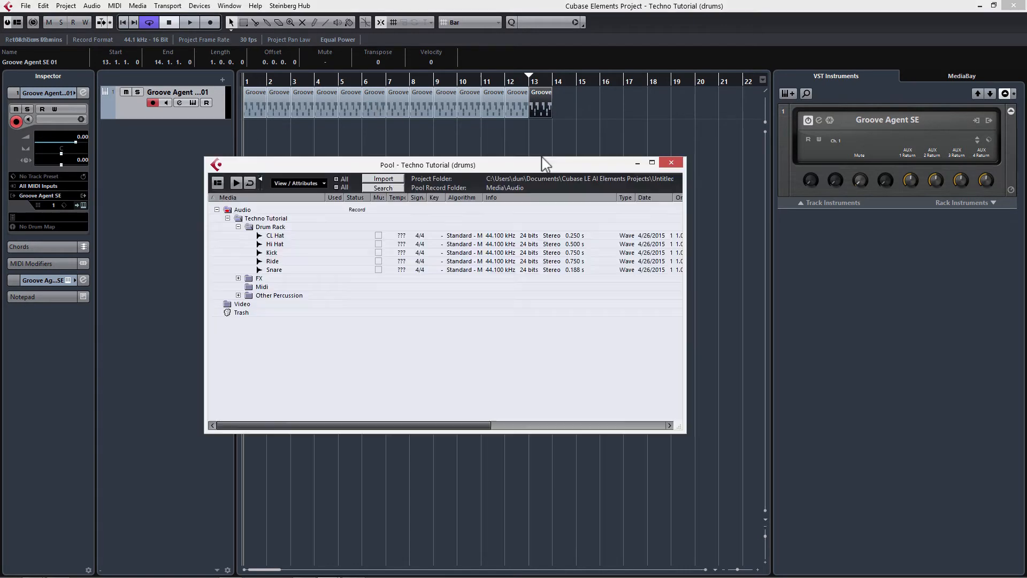
{"action": "left_click", "coordinate": [238, 227]}
{"action": "left_click", "coordinate": [238, 253]}
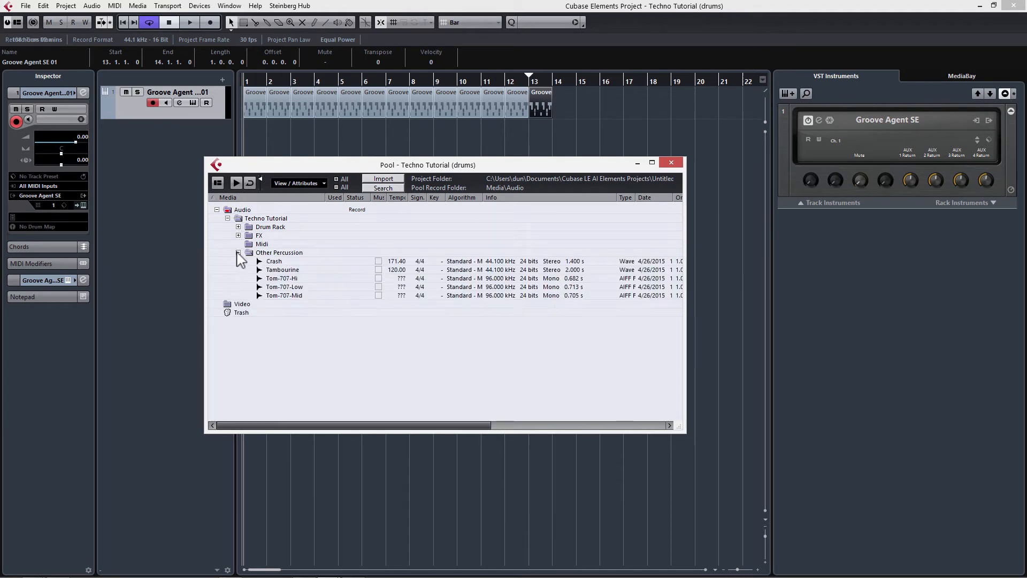
{"action": "left_click_drag", "start_coordinate": [372, 163], "coordinate": [494, 150]}
{"action": "left_click_drag", "start_coordinate": [436, 259], "coordinate": [255, 130]}
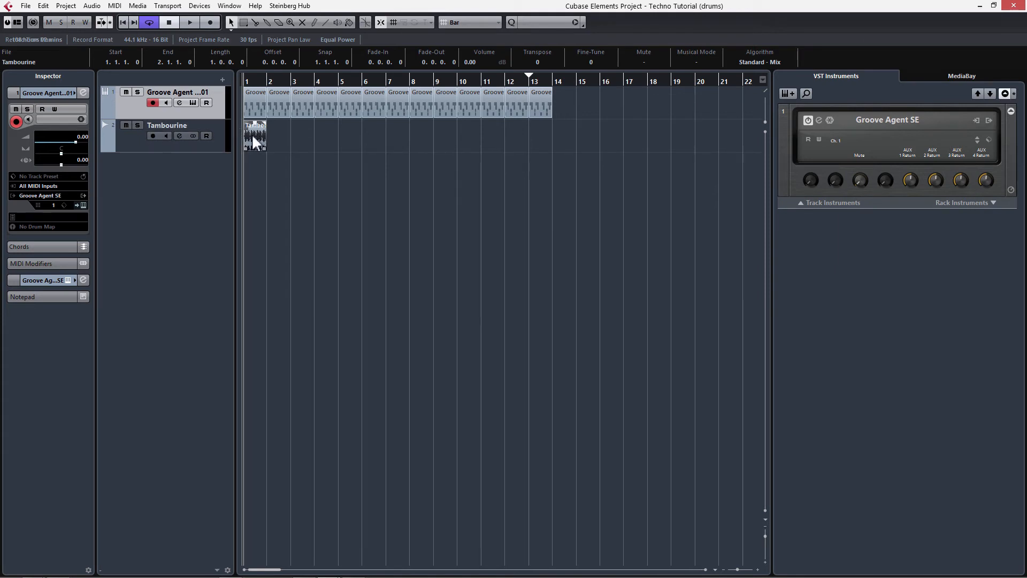
Duplicate the one-bar Tambourine event repeatedly so it fills bars 1 to 13
{"action": "key", "text": "ctrl+d"}
{"action": "key", "text": "ctrl+d"}
{"action": "key", "text": "ctrl+d"}
{"action": "key", "text": "ctrl+d"}
{"action": "key", "text": "ctrl+d"}
{"action": "key", "text": "ctrl+d"}
{"action": "key", "text": "ctrl+d"}
{"action": "key", "text": "ctrl+d"}
{"action": "key", "text": "ctrl+d"}
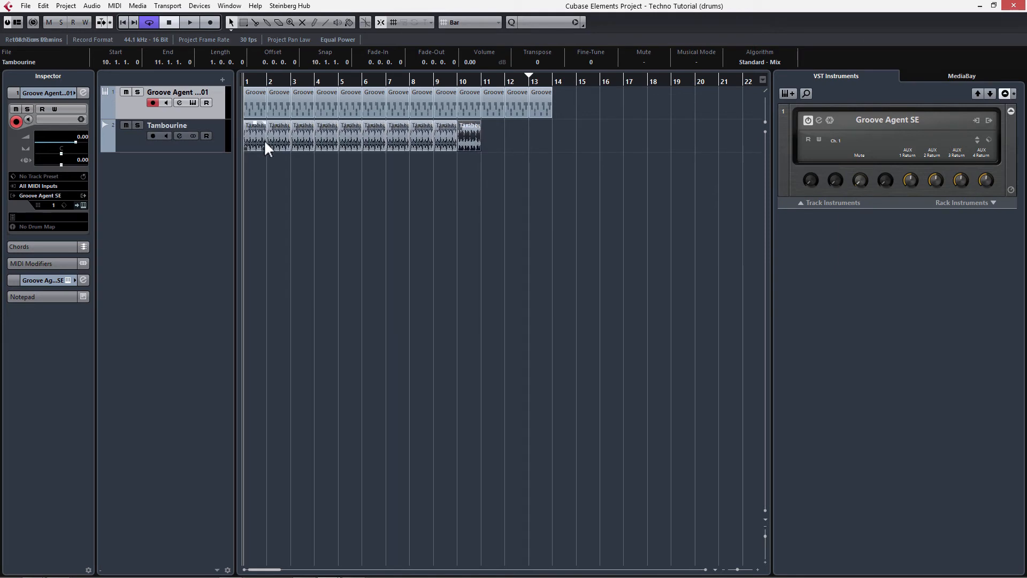
{"action": "key", "text": "ctrl+d"}
{"action": "key", "text": "ctrl+d"}
{"action": "key", "text": "ctrl+d"}
Lower the Tambourine track's volume to -6.89 dB and play the arrangement back
{"action": "left_click", "coordinate": [224, 129]}
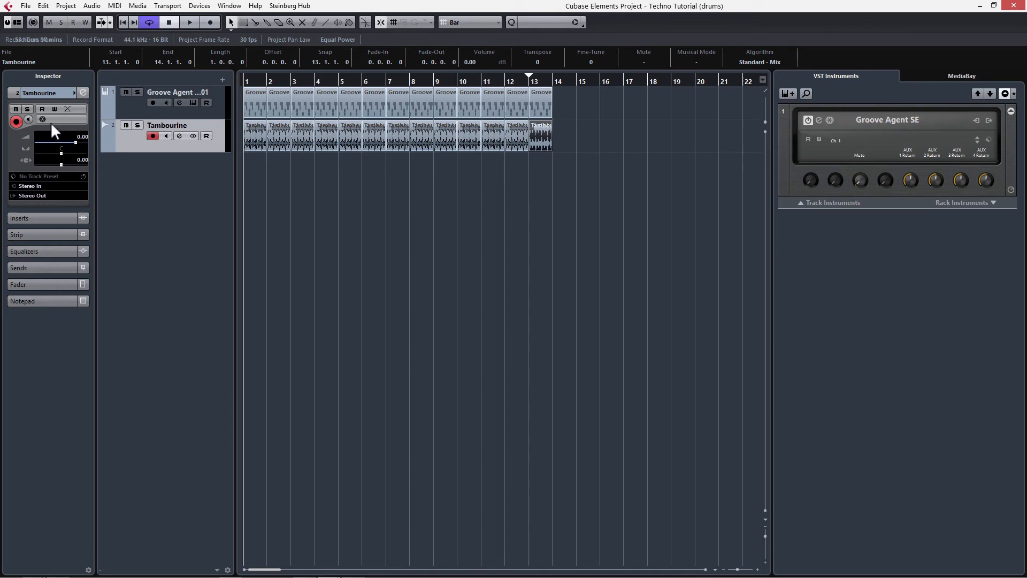
{"action": "left_click_drag", "start_coordinate": [76, 141], "coordinate": [63, 141]}
{"action": "key", "text": "space"}
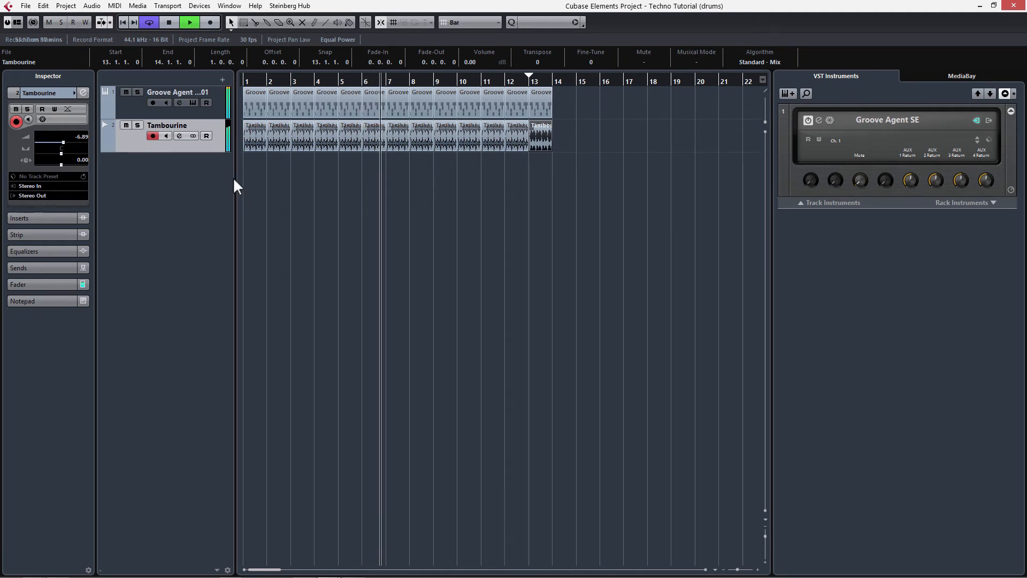
{"action": "key", "text": "space"}
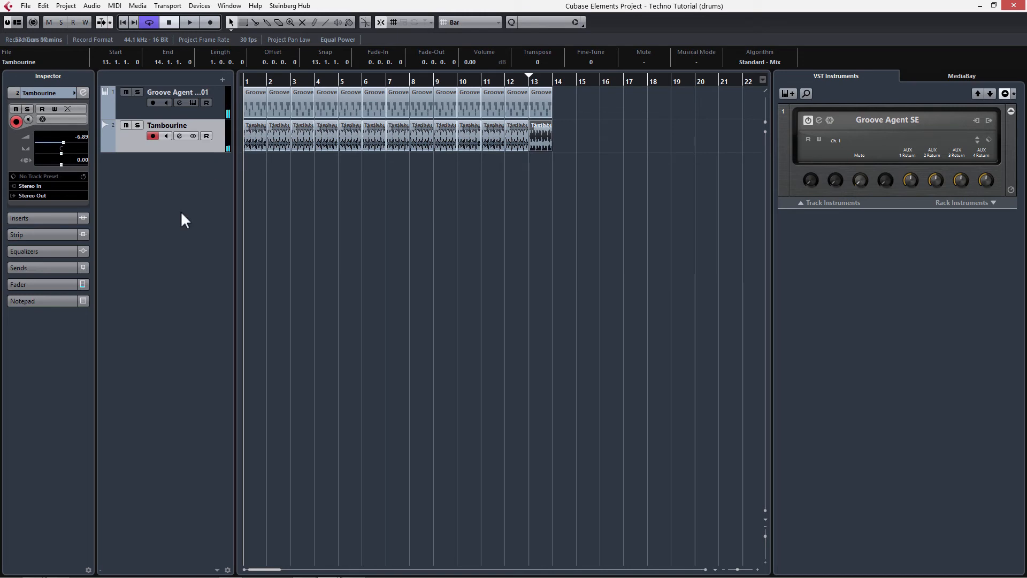
Add a second instrument track using Groove Agent SE
{"action": "right_click", "coordinate": [155, 172]}
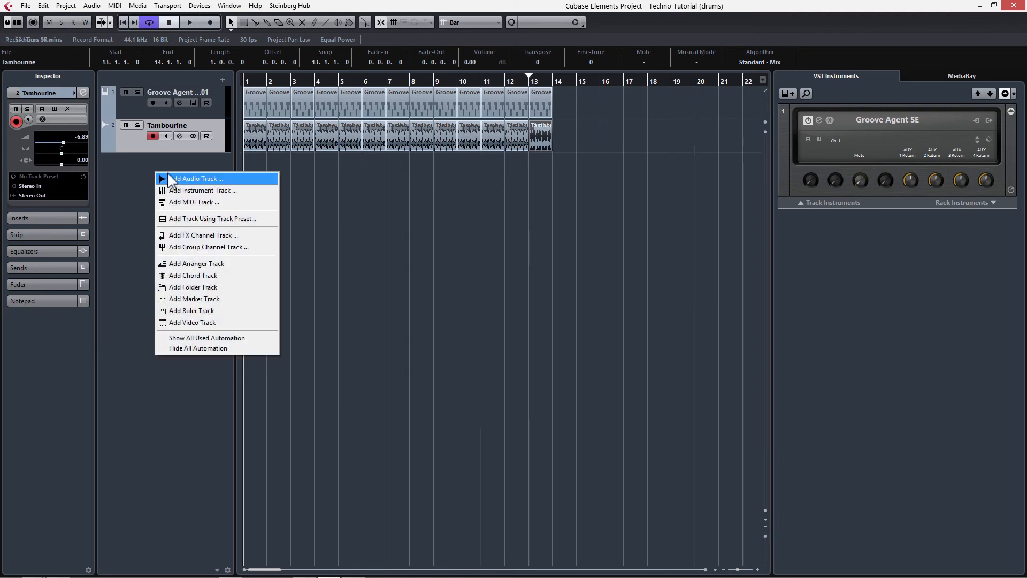
{"action": "left_click", "coordinate": [190, 192]}
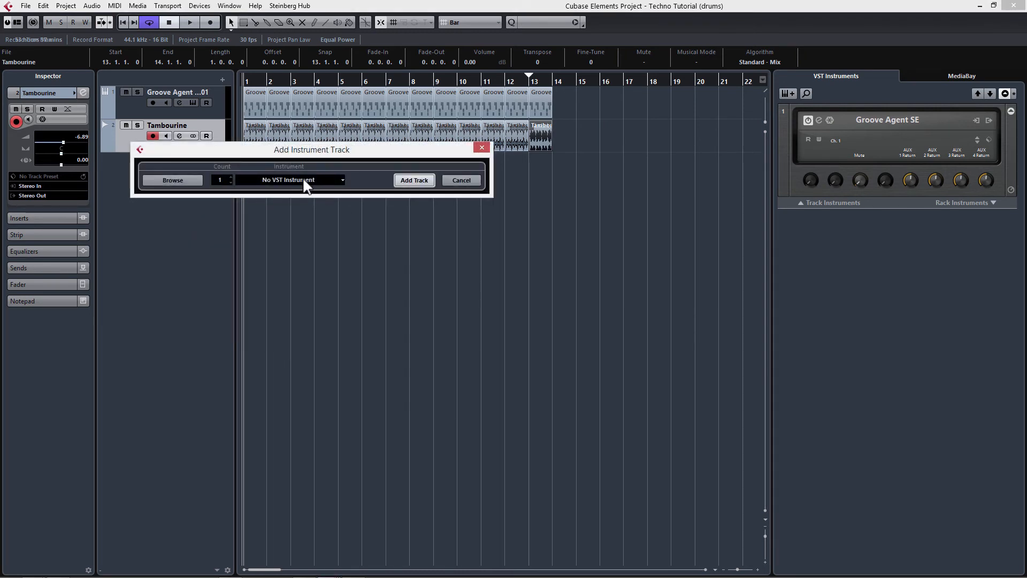
{"action": "left_click", "coordinate": [303, 180]}
{"action": "left_click", "coordinate": [255, 220]}
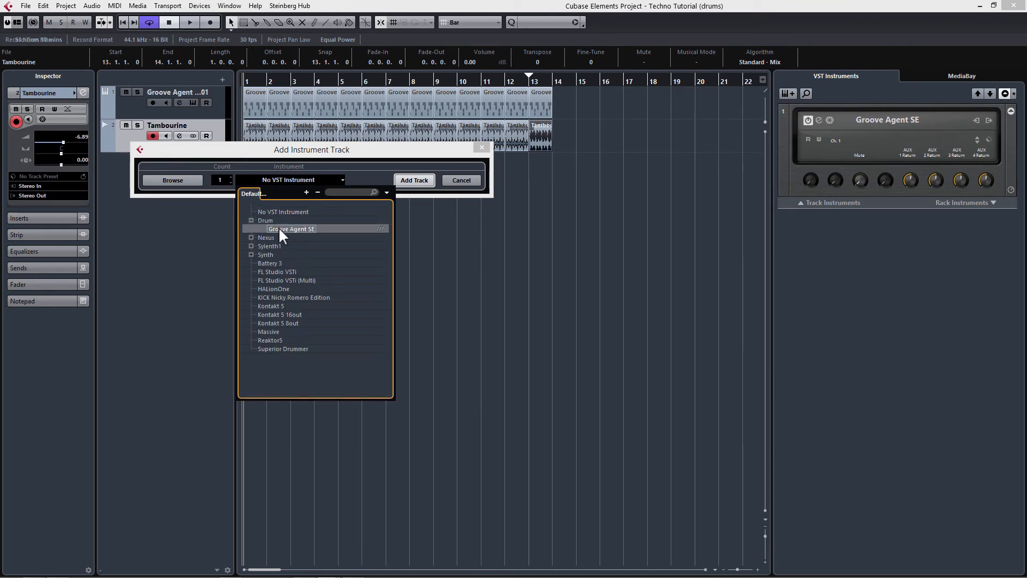
{"action": "left_click", "coordinate": [278, 228]}
{"action": "left_click", "coordinate": [419, 181]}
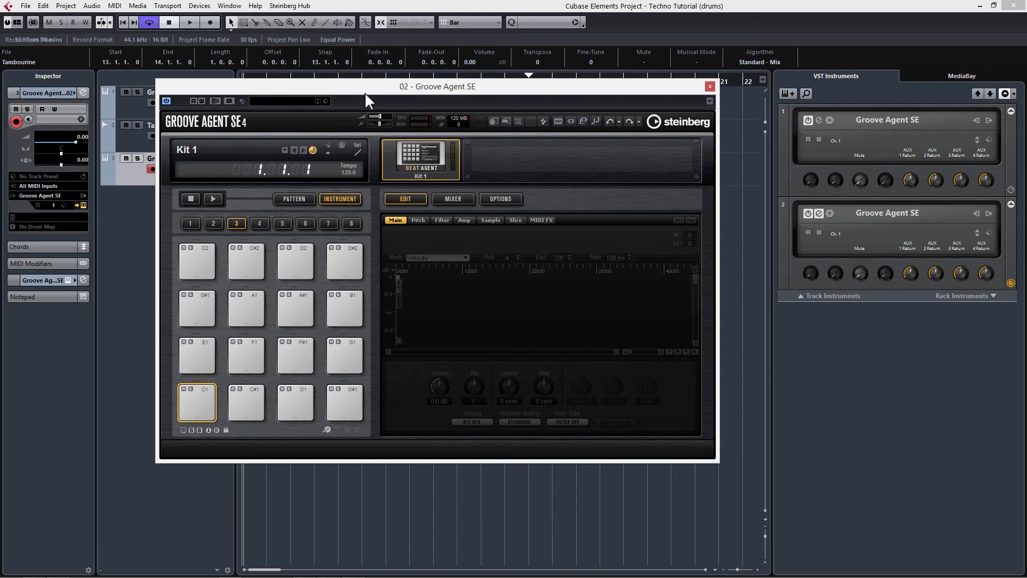
Show the Pool beside the new Groove Agent SE window and load the Tom-707-Hi sample onto pad C2
{"action": "left_click_drag", "start_coordinate": [366, 92], "coordinate": [316, 121]}
{"action": "left_click", "coordinate": [138, 6]}
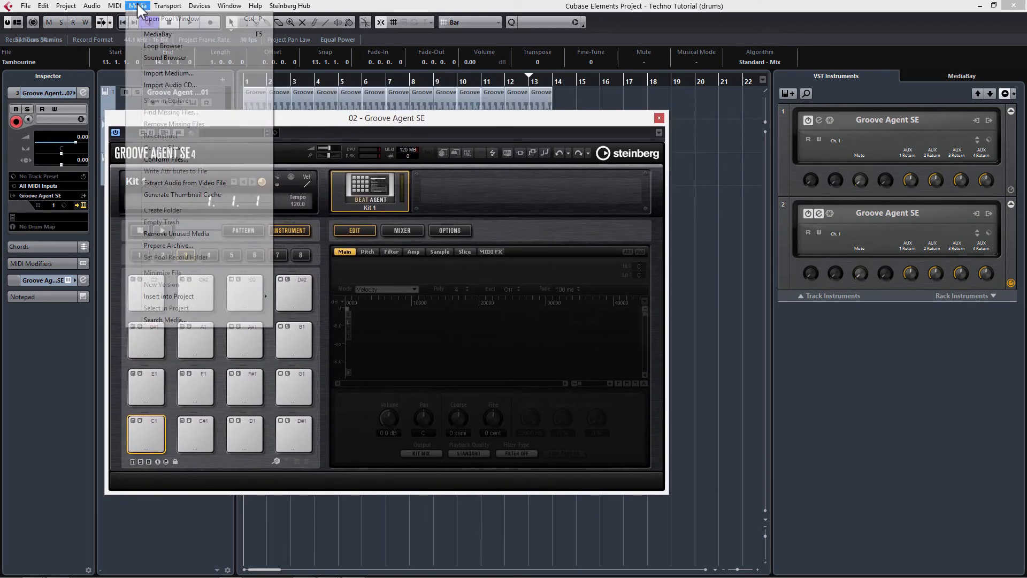
{"action": "left_click", "coordinate": [149, 20]}
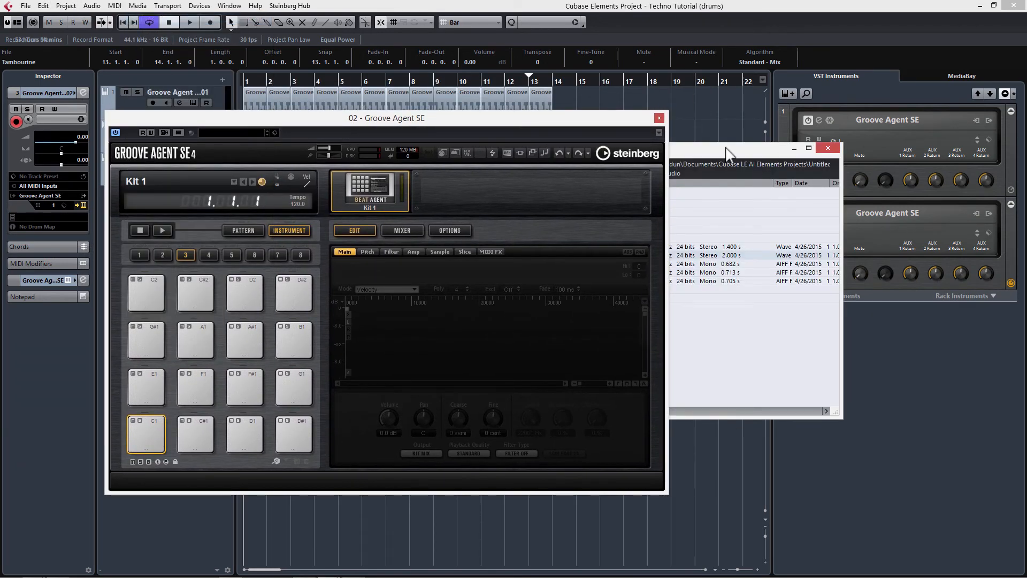
{"action": "left_click_drag", "start_coordinate": [600, 122], "coordinate": [495, 104]}
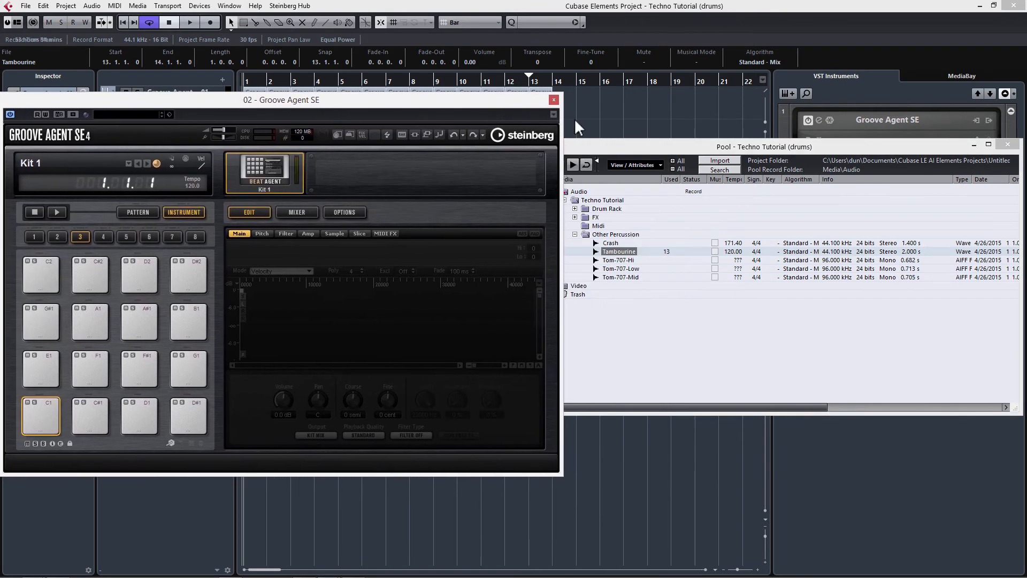
{"action": "left_click_drag", "start_coordinate": [664, 148], "coordinate": [724, 151]}
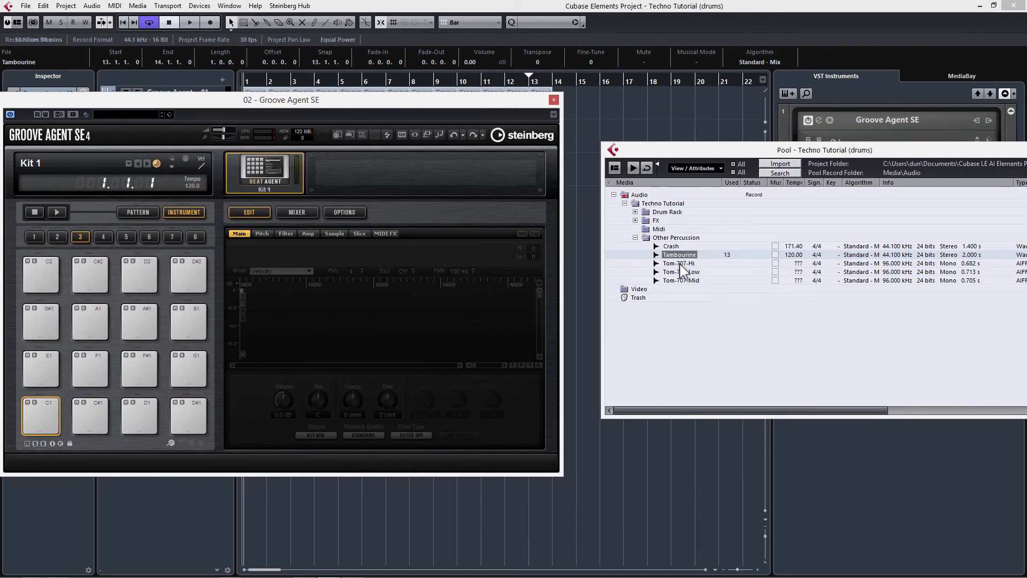
{"action": "left_click", "coordinate": [681, 265]}
{"action": "left_click_drag", "start_coordinate": [50, 284], "coordinate": [49, 286]}
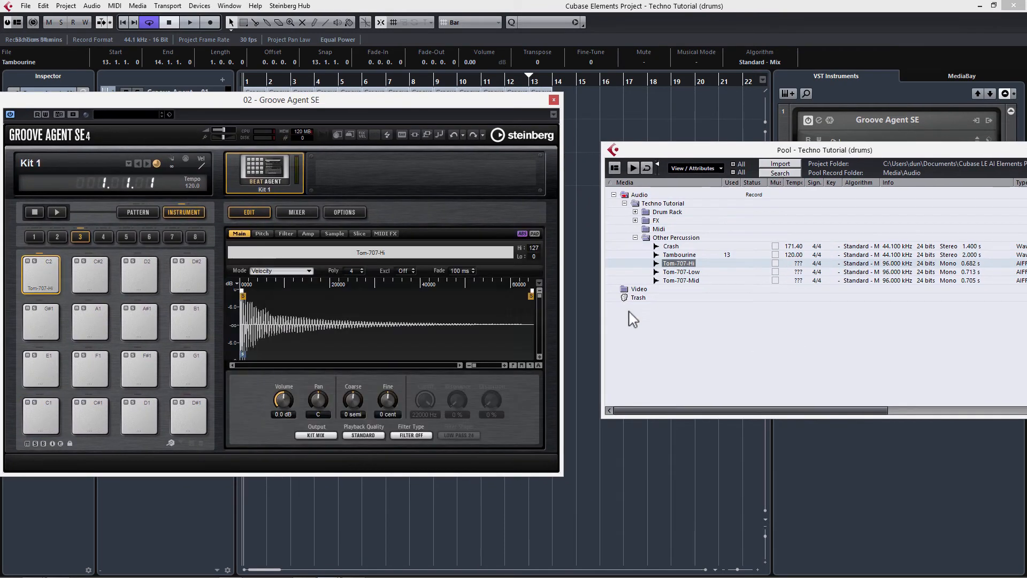
Load Tom-707-Low onto pad A1 and Tom-707-Mid onto pad B1, closing the Pool and Groove Agent SE windows
{"action": "left_click", "coordinate": [679, 273]}
{"action": "left_click_drag", "start_coordinate": [75, 321], "coordinate": [81, 324]}
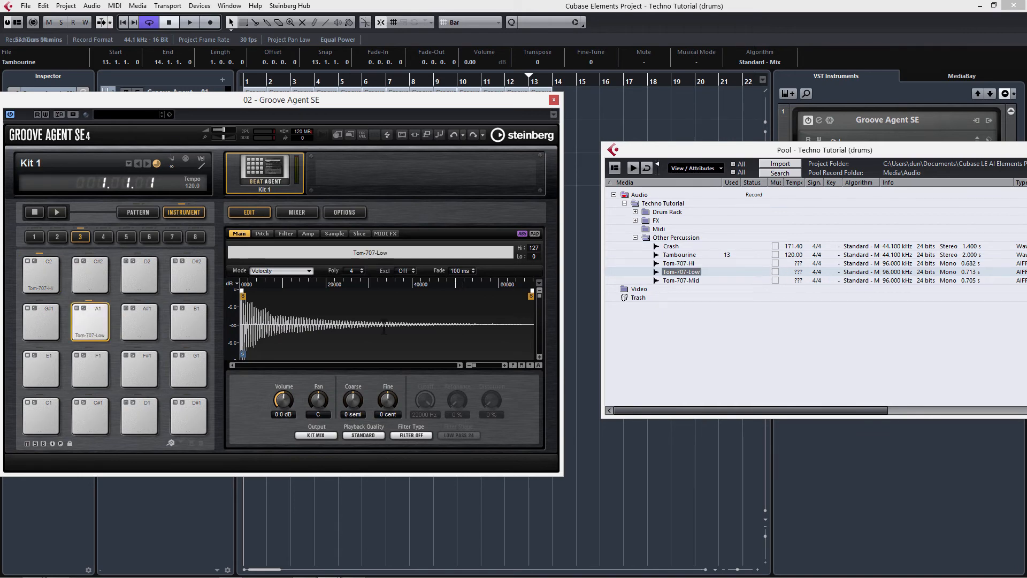
{"action": "left_click_drag", "start_coordinate": [682, 281], "coordinate": [427, 337]}
{"action": "left_click_drag", "start_coordinate": [203, 332], "coordinate": [198, 329]}
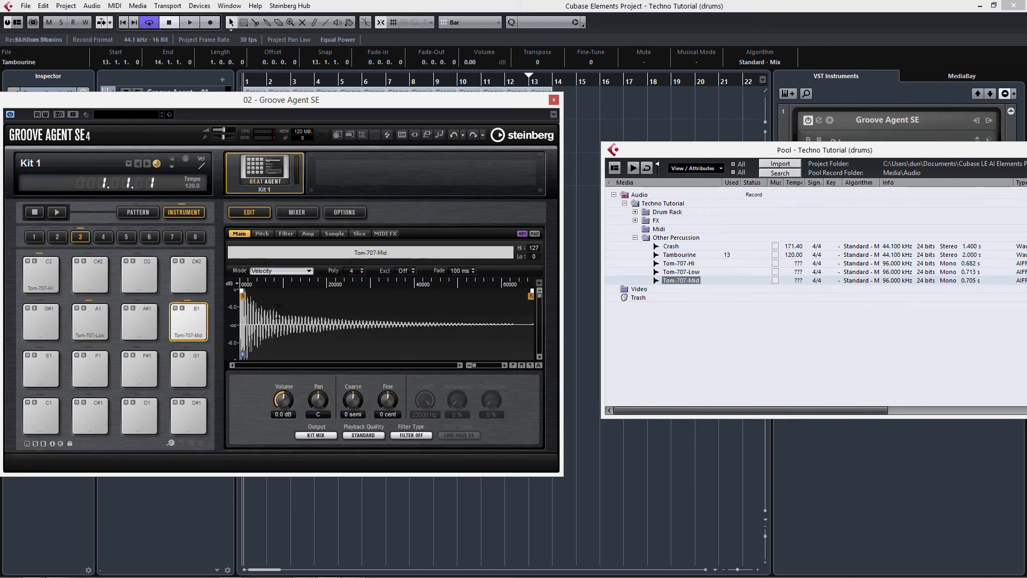
{"action": "left_click_drag", "start_coordinate": [718, 152], "coordinate": [424, 163]}
{"action": "left_click", "coordinate": [773, 163]}
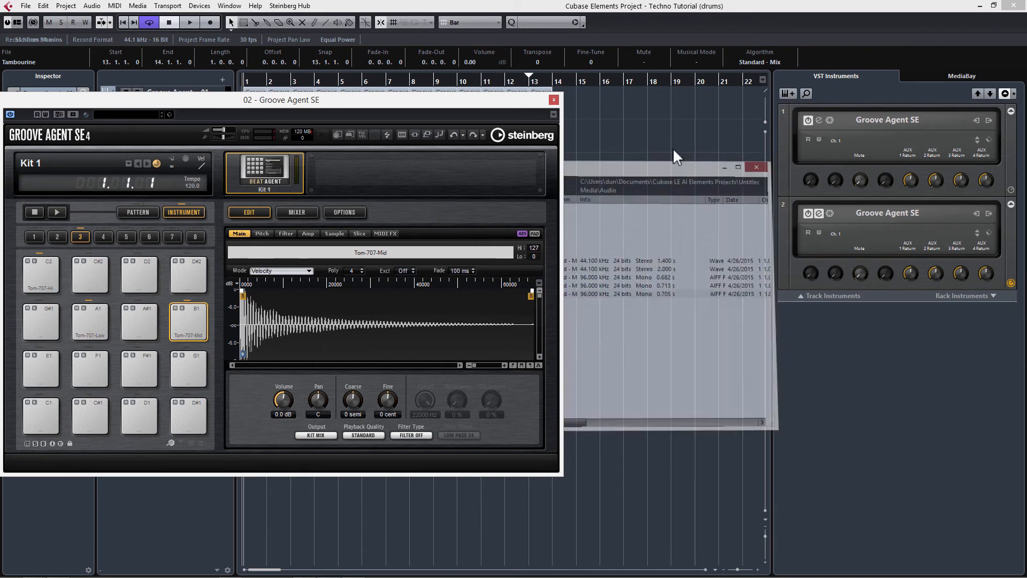
{"action": "left_click_drag", "start_coordinate": [436, 107], "coordinate": [596, 134]}
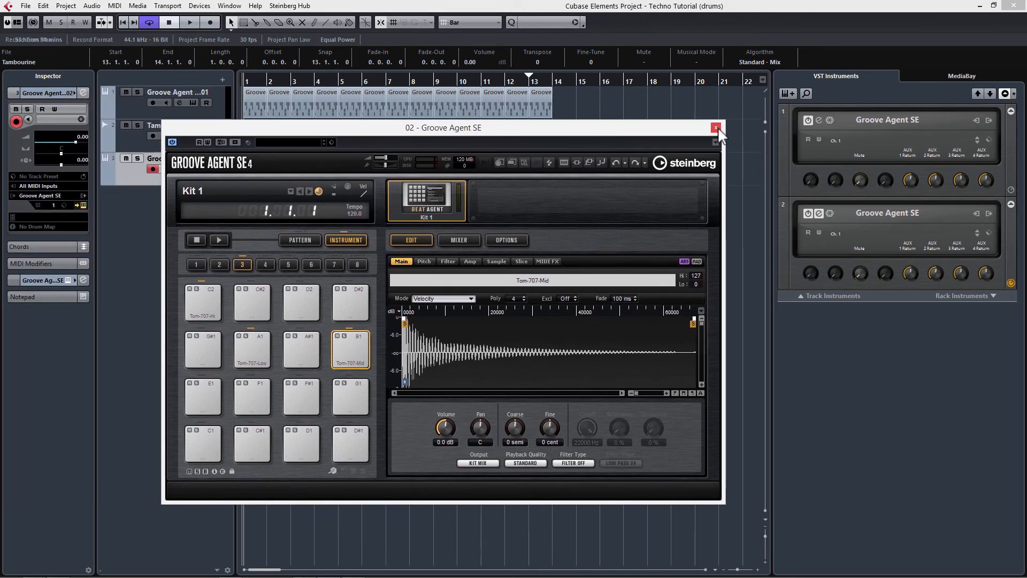
{"action": "left_click", "coordinate": [716, 127]}
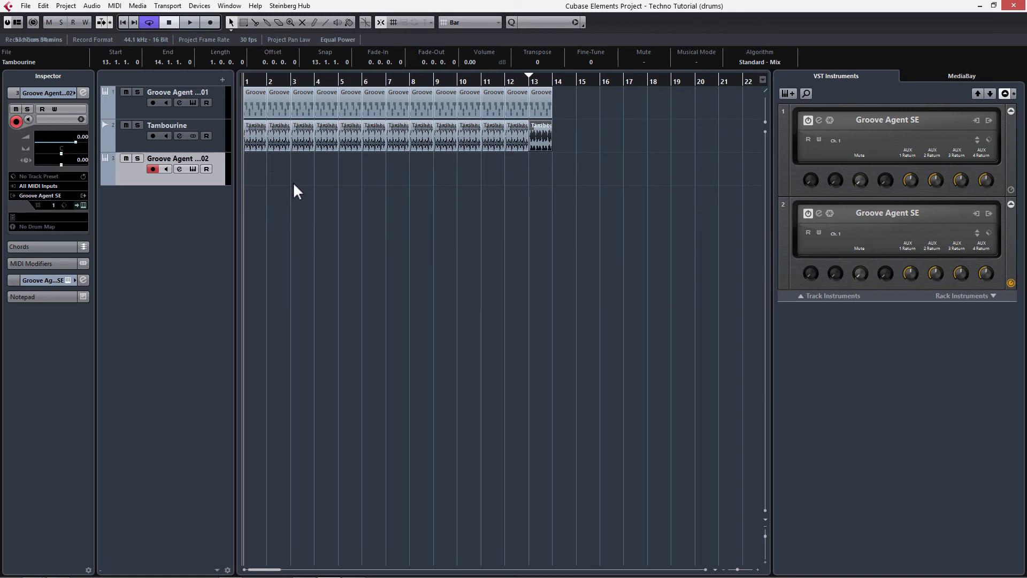
Import the Toms MIDI file from the Midi folder in File Explorer at bar 1 of the second Groove Agent track and duplicate it once
{"action": "key", "text": "alt+Tab"}
{"action": "key", "text": "alt+Tab"}
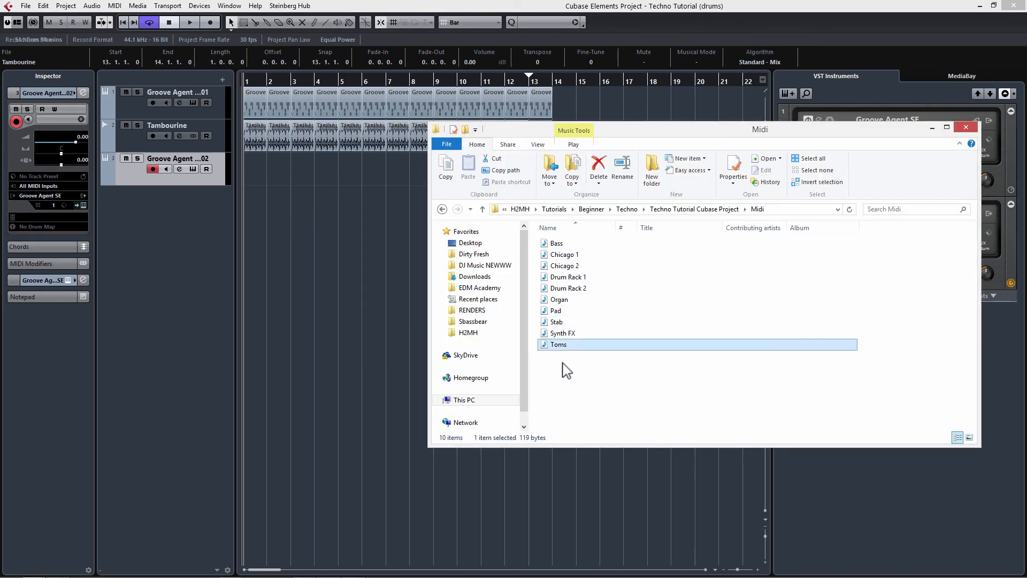
{"action": "left_click", "coordinate": [558, 350]}
{"action": "left_click_drag", "start_coordinate": [562, 355], "coordinate": [246, 170]}
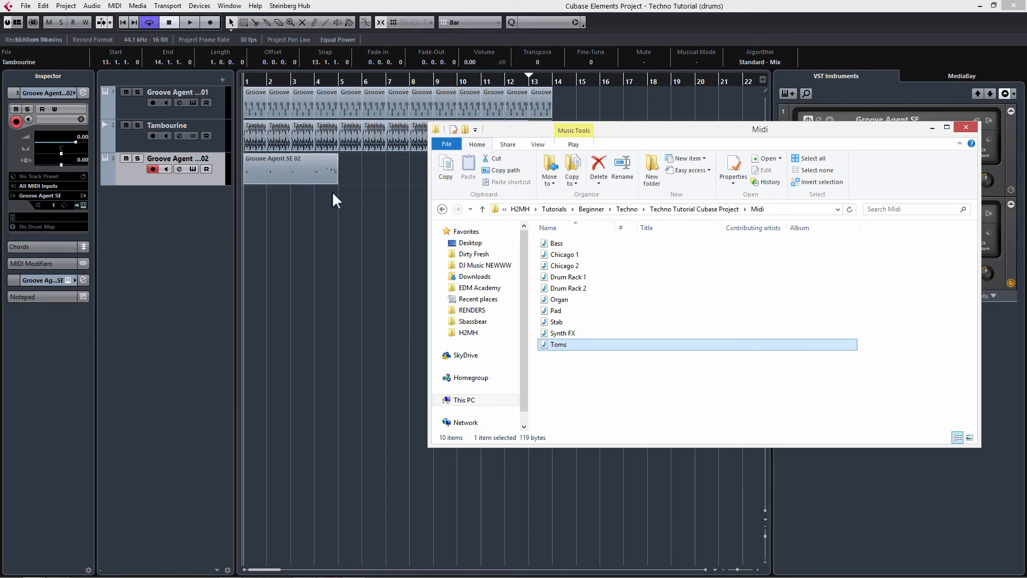
{"action": "left_click", "coordinate": [378, 168]}
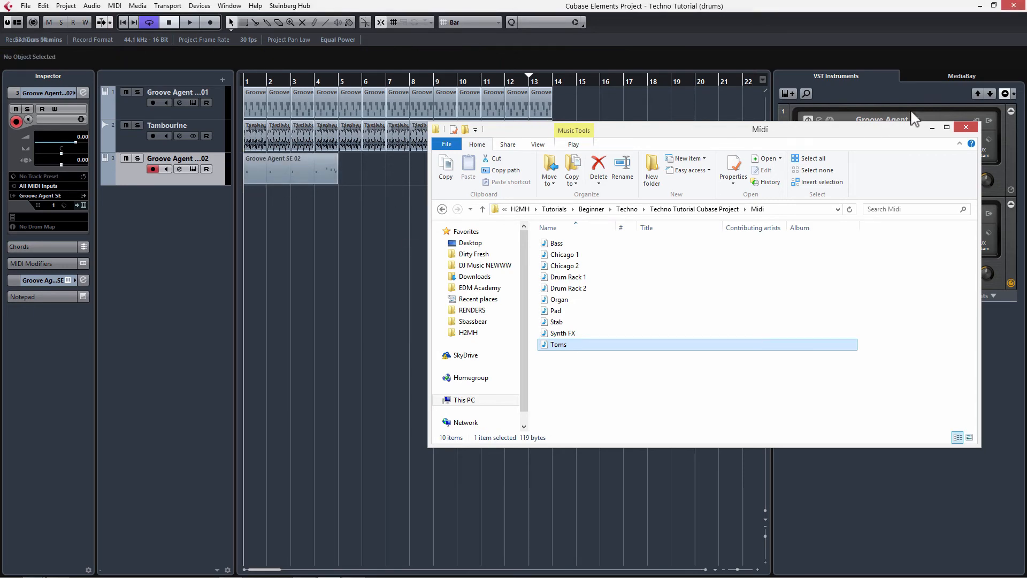
{"action": "left_click", "coordinate": [933, 127]}
{"action": "left_click", "coordinate": [285, 170]}
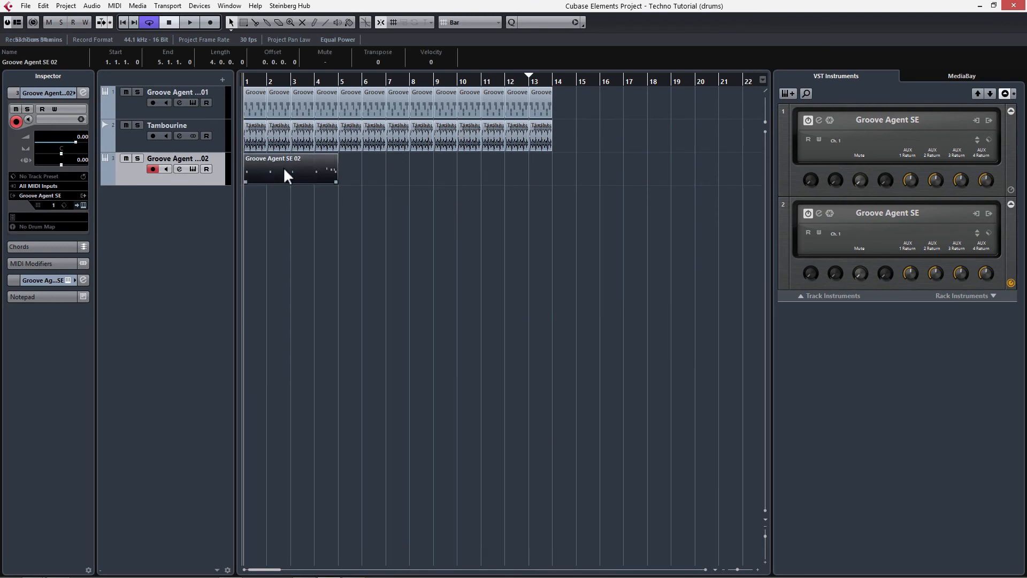
{"action": "key", "text": "ctrl+d"}
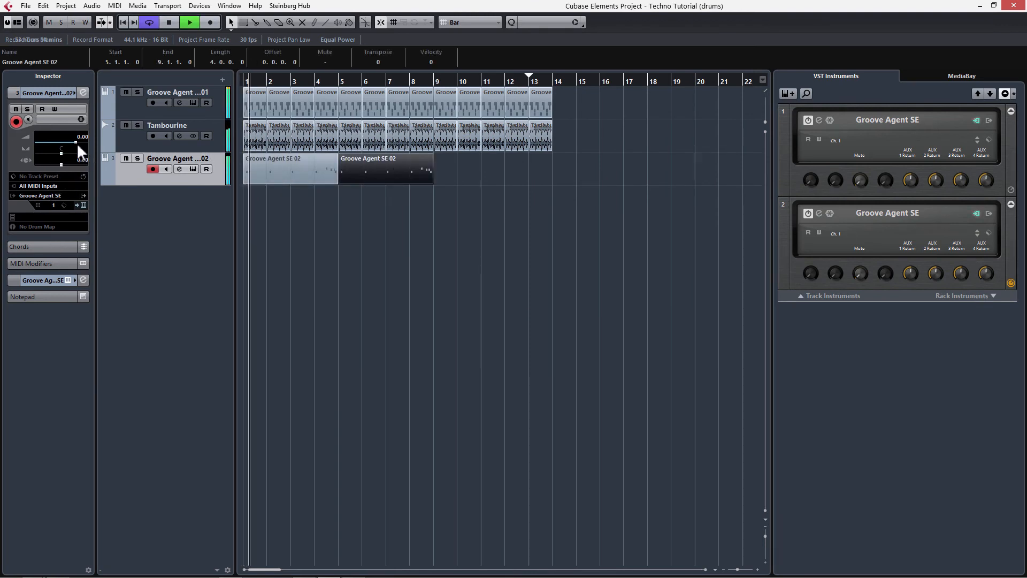
Lower the toms track's volume to -6.89 dB during playback, and stop the transport
{"action": "left_click_drag", "start_coordinate": [72, 141], "coordinate": [66, 141]}
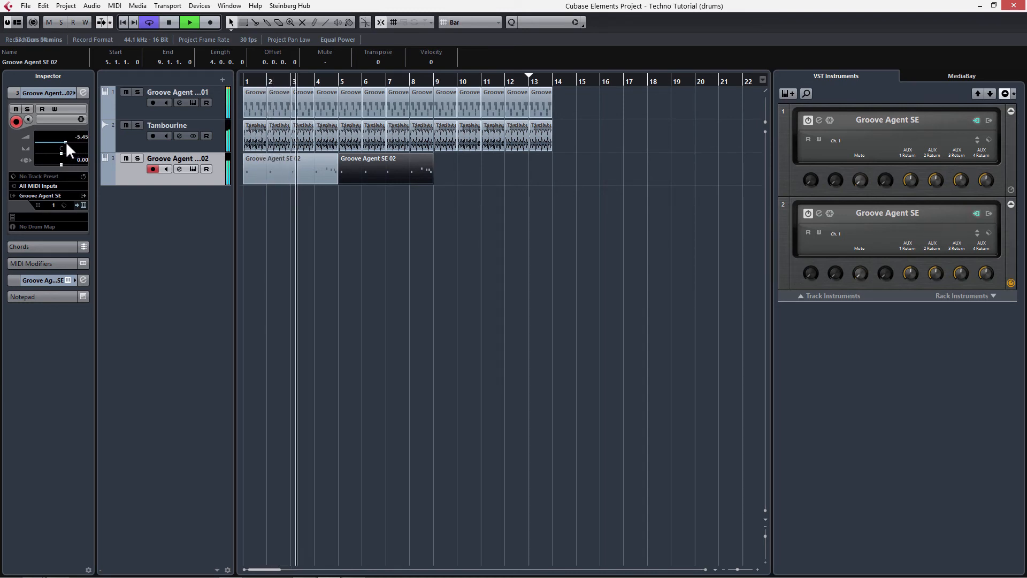
{"action": "left_click_drag", "start_coordinate": [66, 141], "coordinate": [63, 141]}
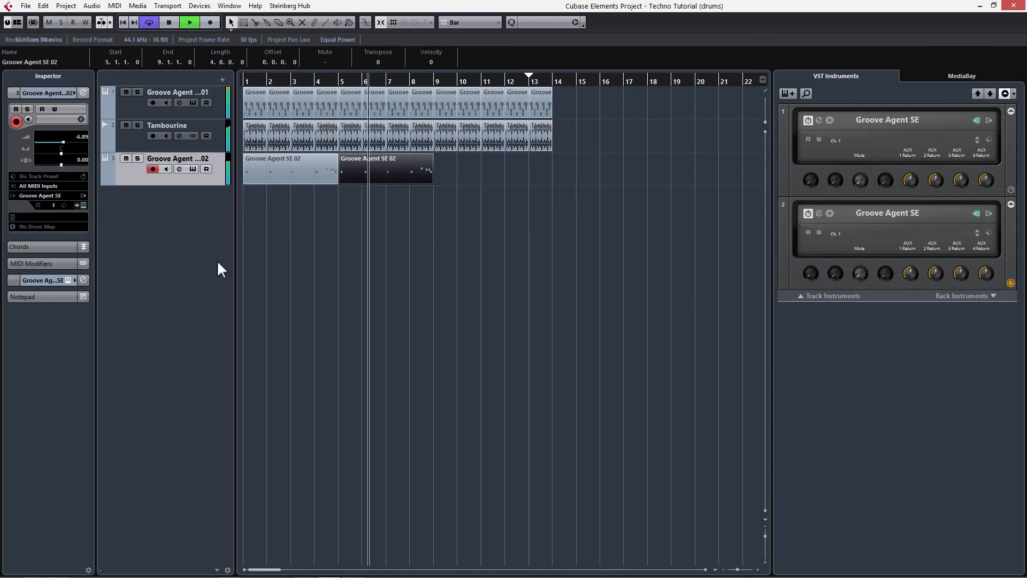
{"action": "key", "text": "space"}
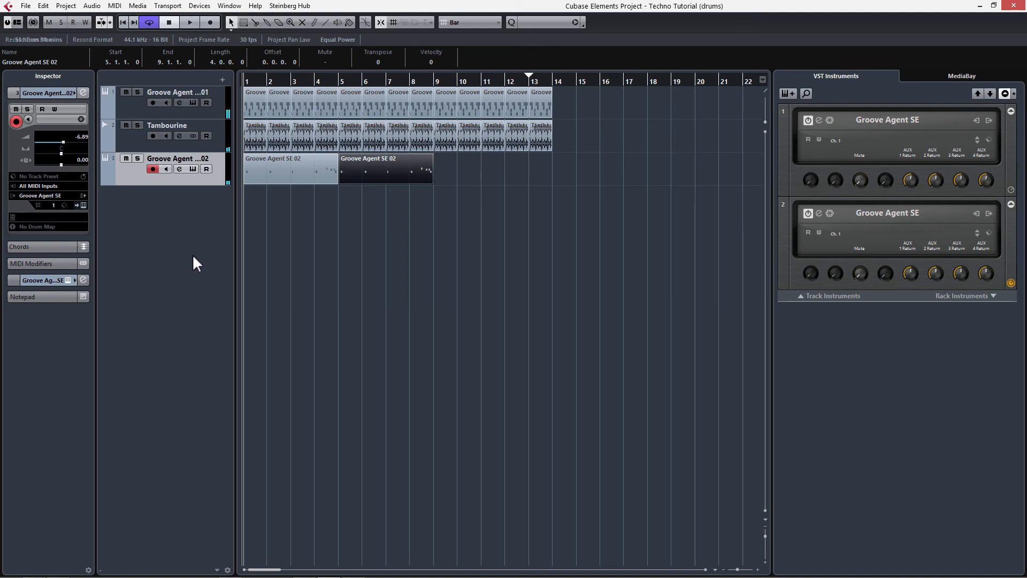
Place the Crash sample from the Pool on a new audio track at bar 1
{"action": "left_click", "coordinate": [138, 9]}
{"action": "left_click", "coordinate": [147, 17]}
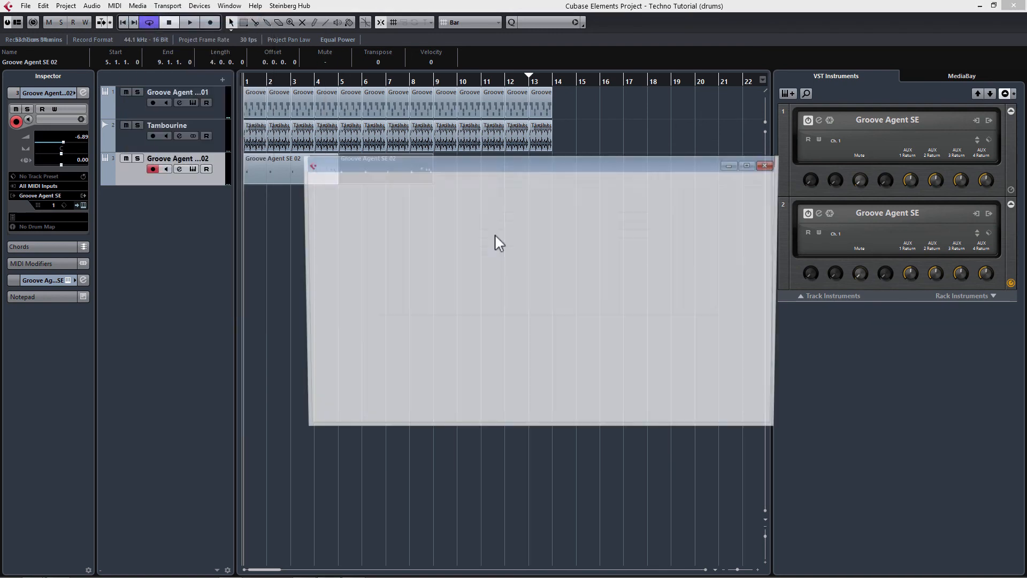
{"action": "left_click_drag", "start_coordinate": [498, 166], "coordinate": [654, 152]}
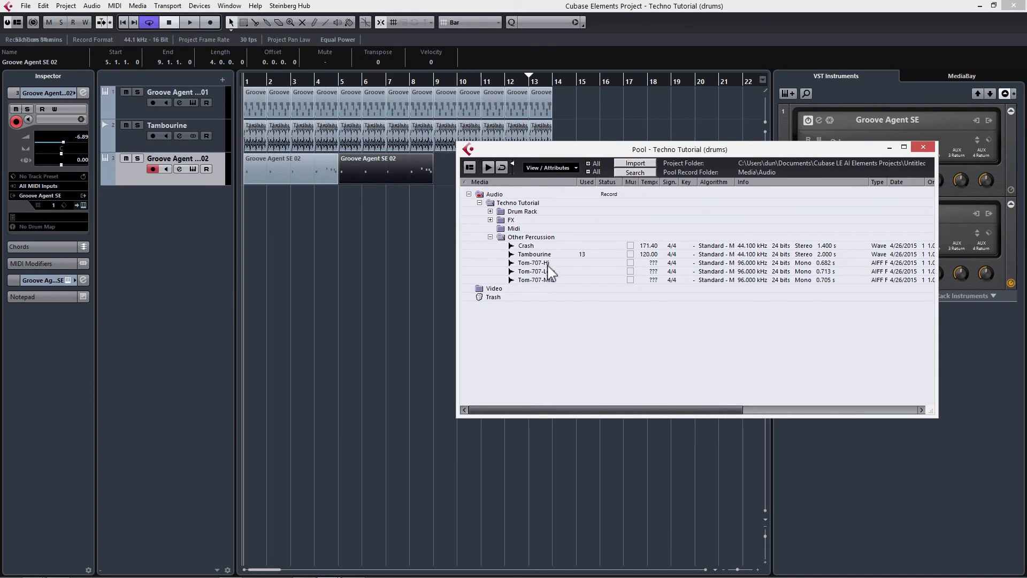
{"action": "left_click_drag", "start_coordinate": [527, 248], "coordinate": [251, 197]}
{"action": "left_click", "coordinate": [283, 219]}
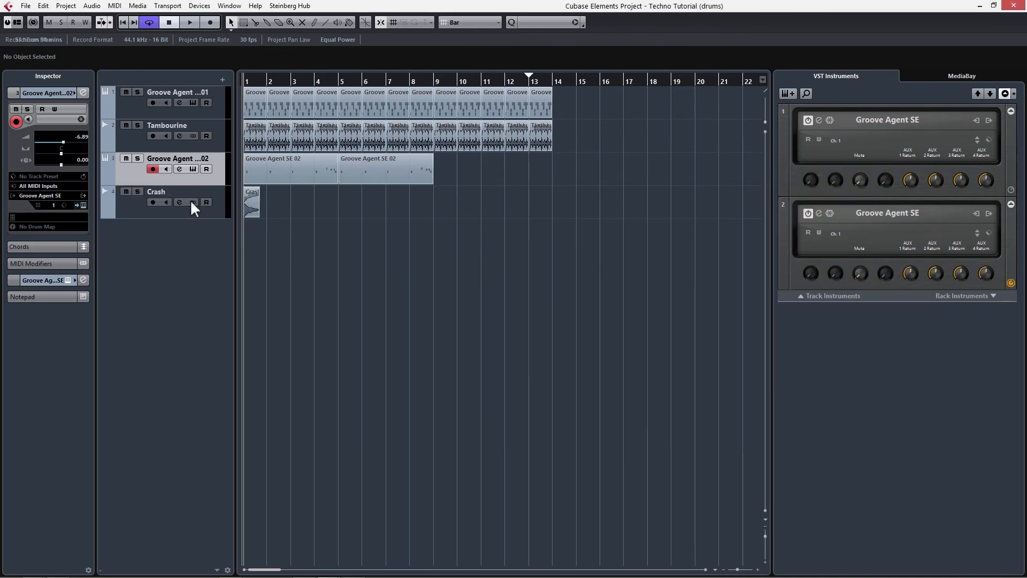
Lower the Crash track's volume to -9.45 dB while playing the arrangement back
{"action": "left_click", "coordinate": [160, 211]}
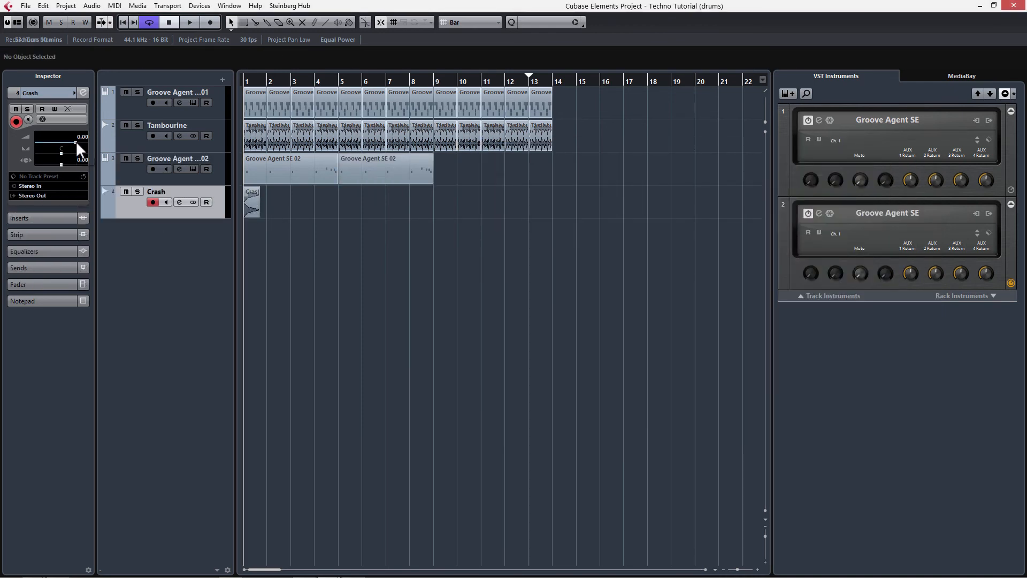
{"action": "left_click_drag", "start_coordinate": [68, 141], "coordinate": [60, 144]}
{"action": "key", "text": "space"}
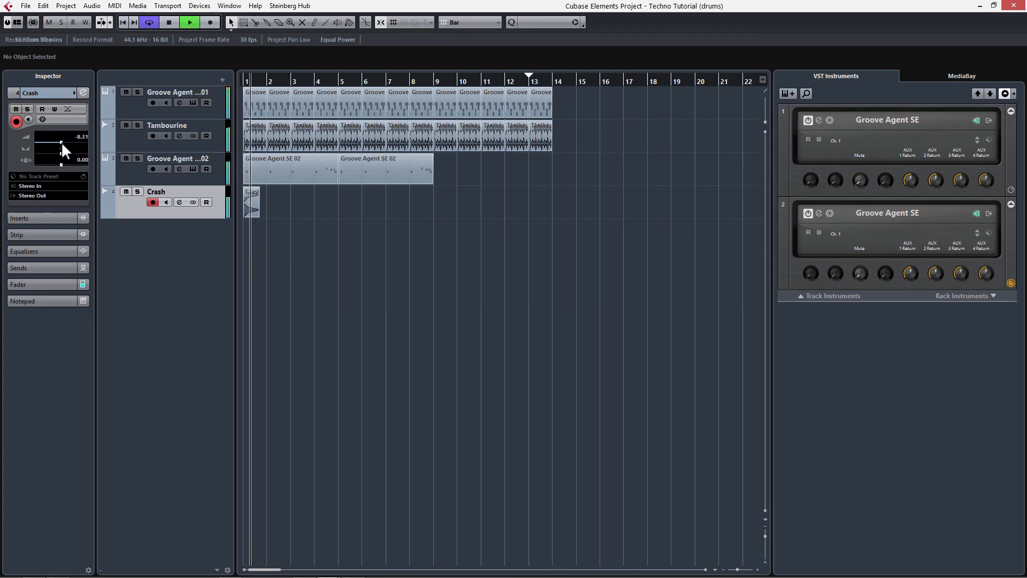
{"action": "left_click_drag", "start_coordinate": [61, 142], "coordinate": [59, 142]}
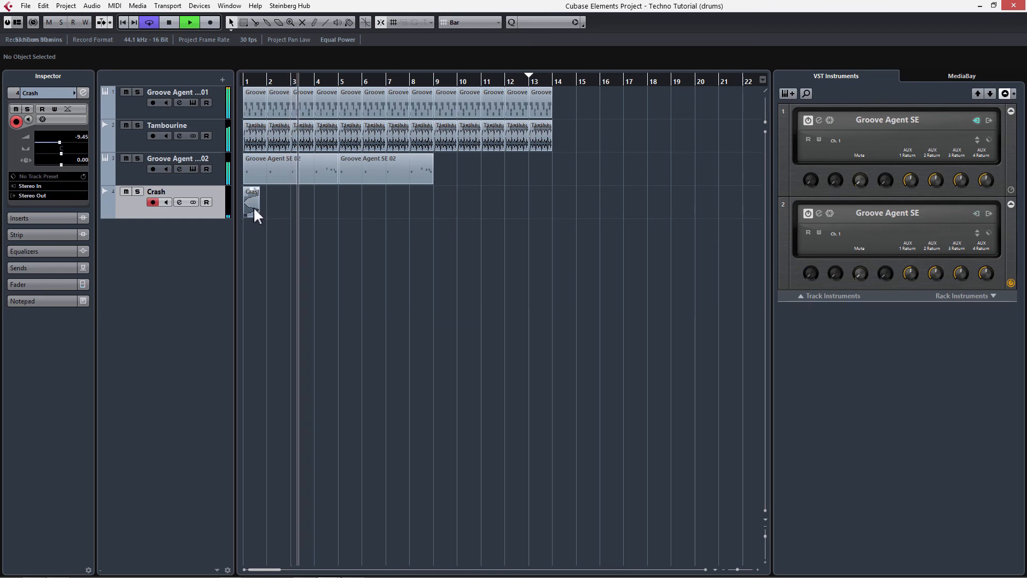
{"action": "key", "text": "space"}
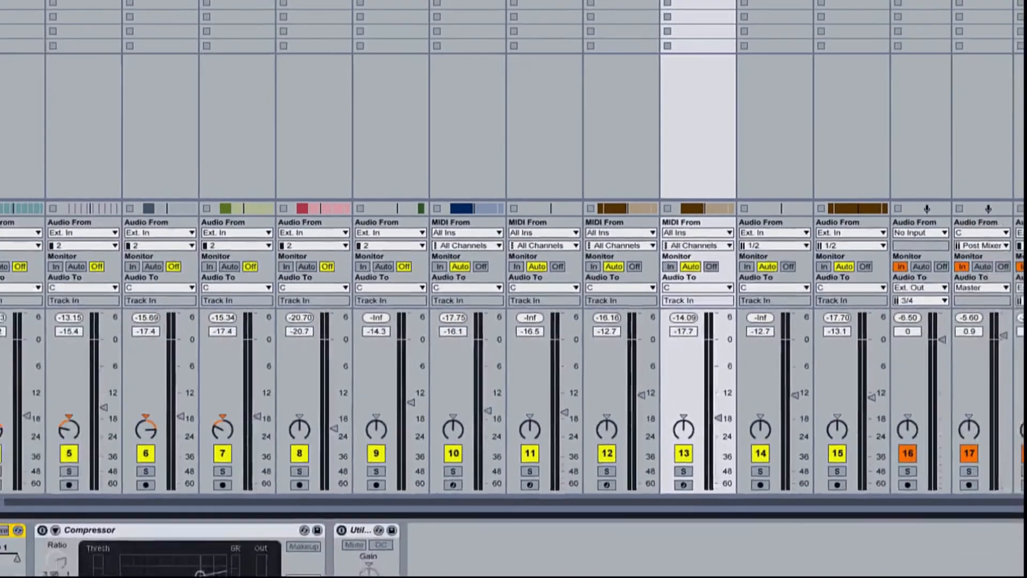
Open the Sylenth1 plug-in window from the first track in Ableton Live
{"action": "key", "text": "Tab"}
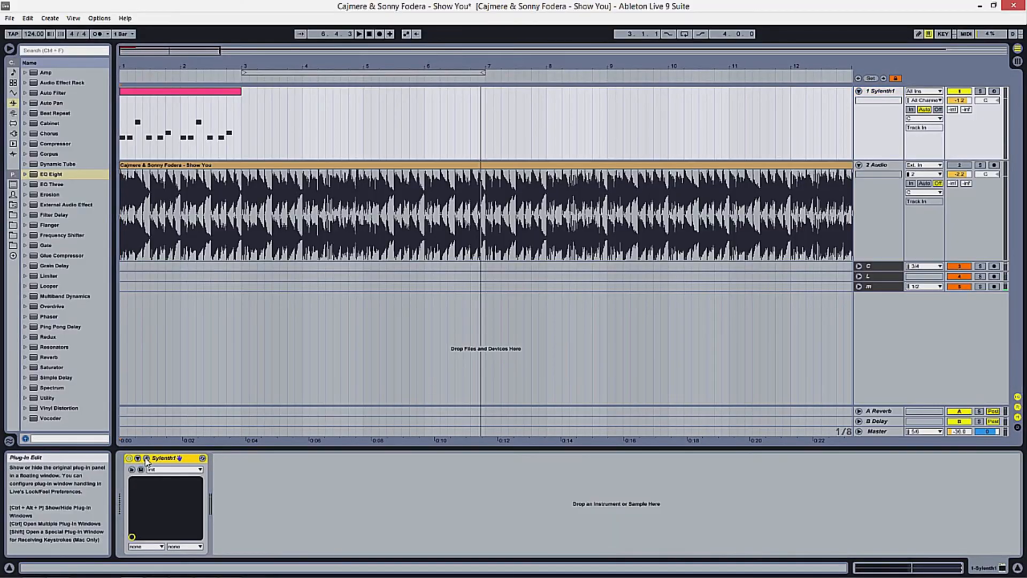
{"action": "left_click", "coordinate": [147, 458]}
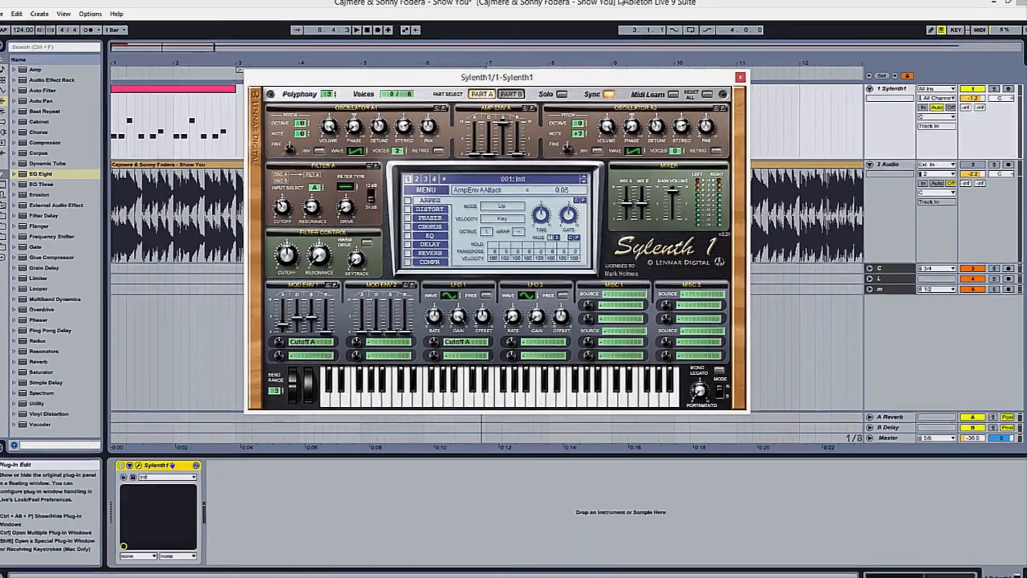